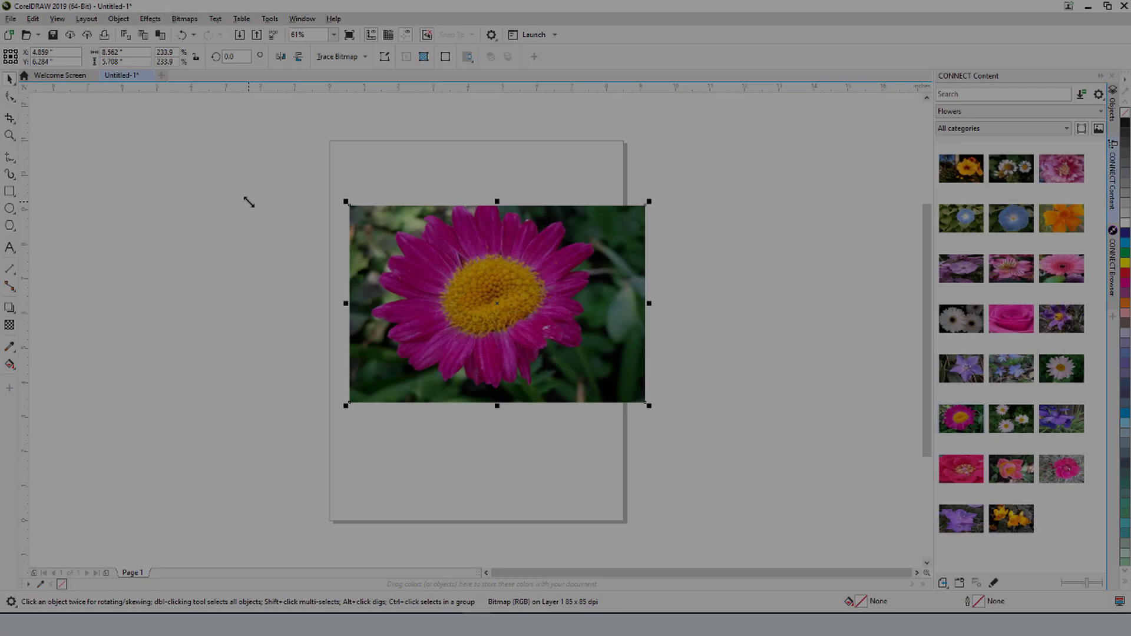
Trace the daisy photo with Outline Trace > Clipart and accept the result.
left_click(185, 18)
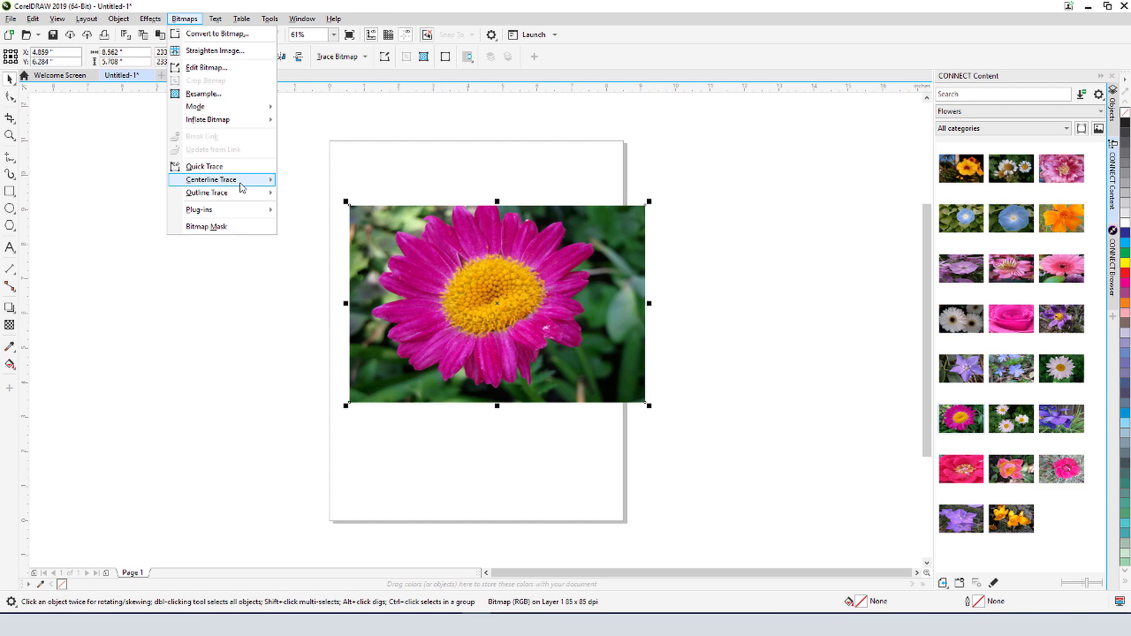
mouse_move(247, 193)
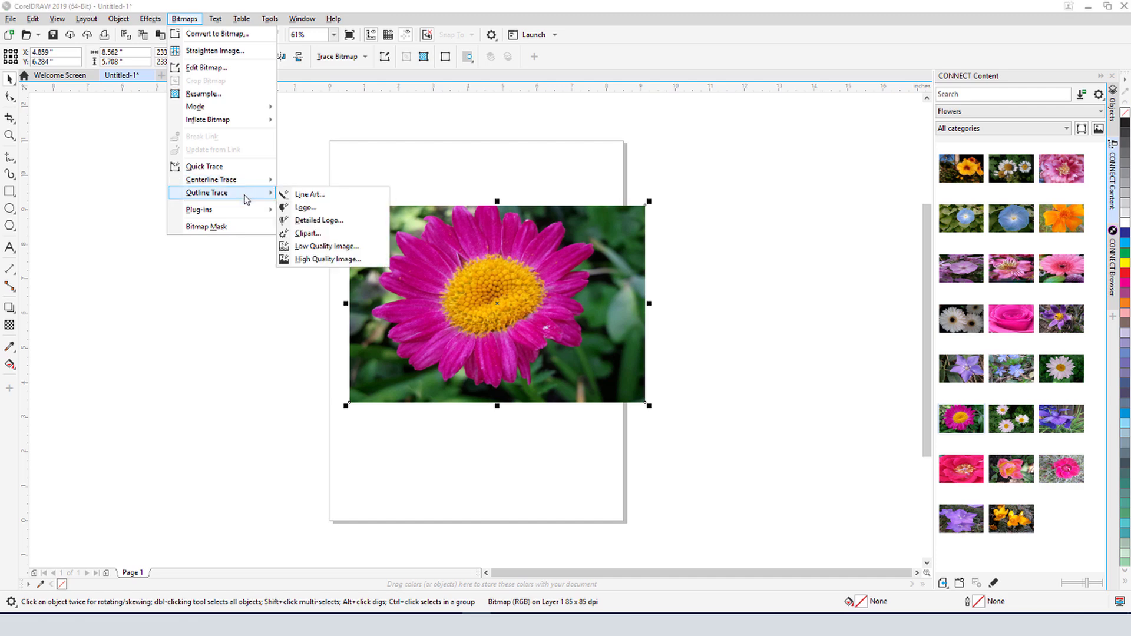
left_click(308, 233)
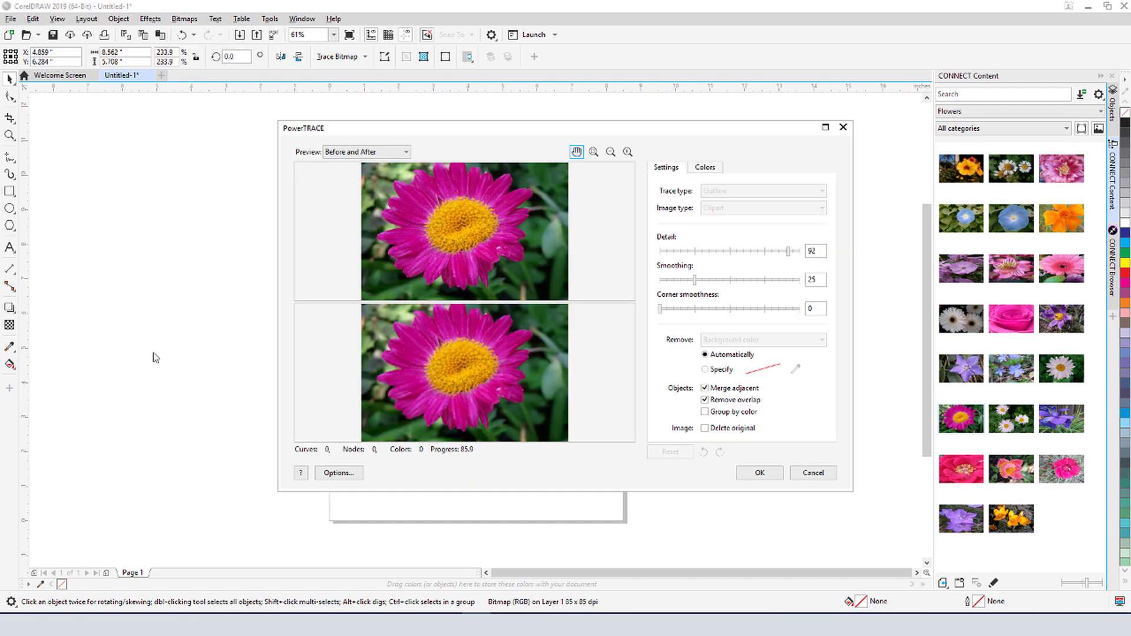
key("Return")
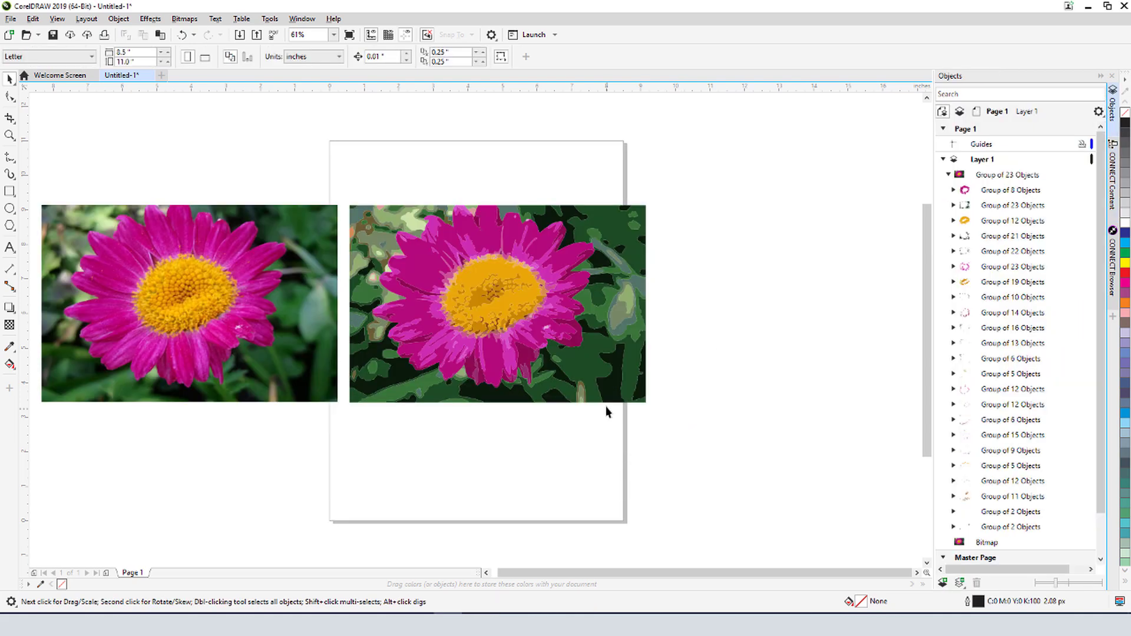
Delete the background pieces and leftover fragments of the trace.
left_click(607, 409, "ctrl")
key("Delete")
left_click(623, 321, "ctrl")
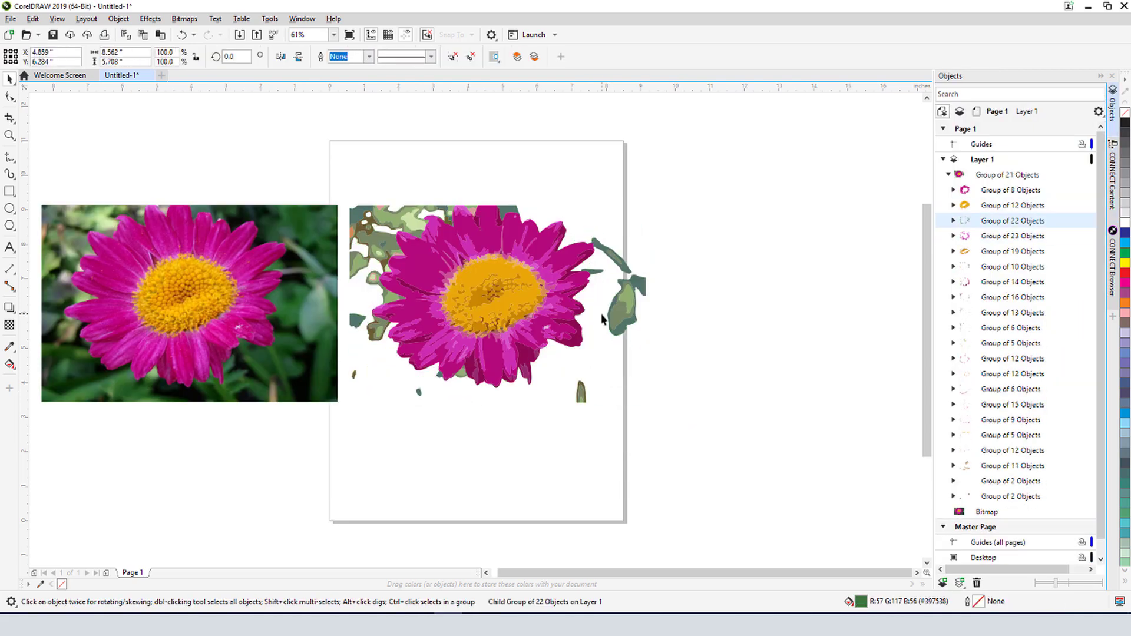
key("Delete")
left_click(623, 321, "ctrl")
key("Delete")
left_click(642, 291, "ctrl")
key("Delete")
left_click(633, 297, "ctrl")
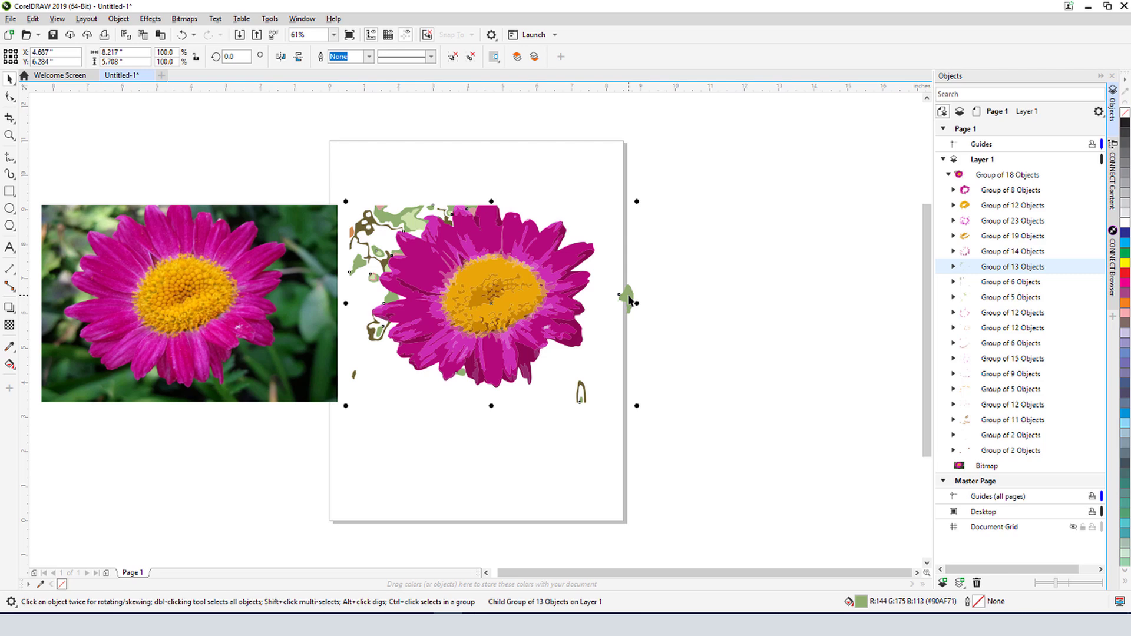
key("Delete")
left_click(582, 384, "ctrl")
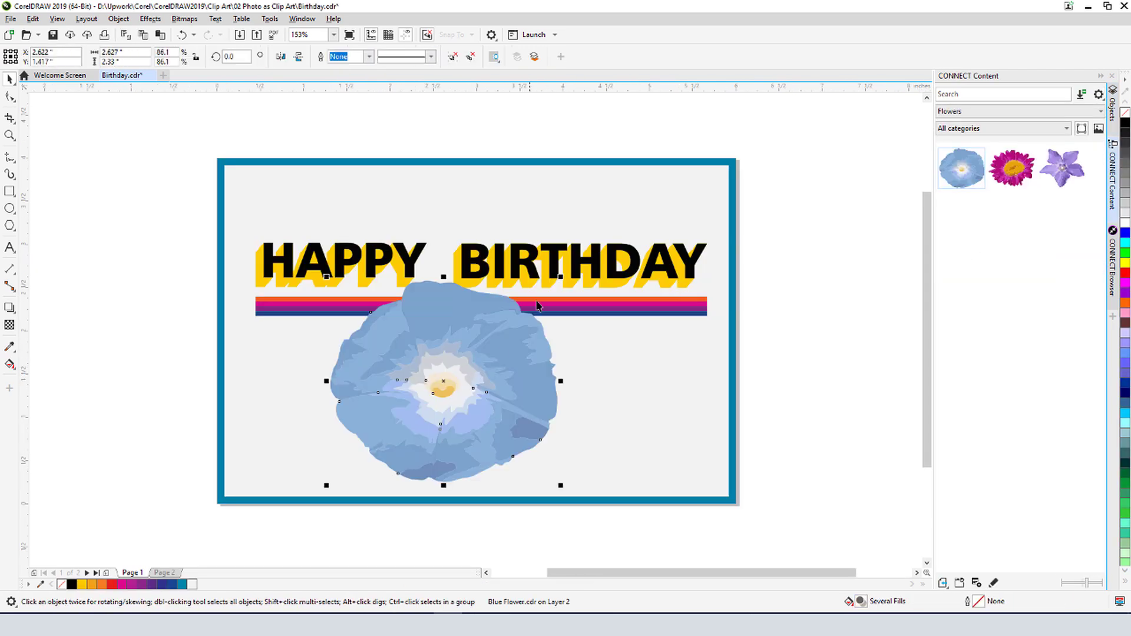
Arrange the blue and pink flowers on the card, shrinking the pink one.
left_click_drag(447, 413, 316, 389)
left_click_drag(1012, 166, 644, 364)
left_click_drag(551, 427, 487, 402)
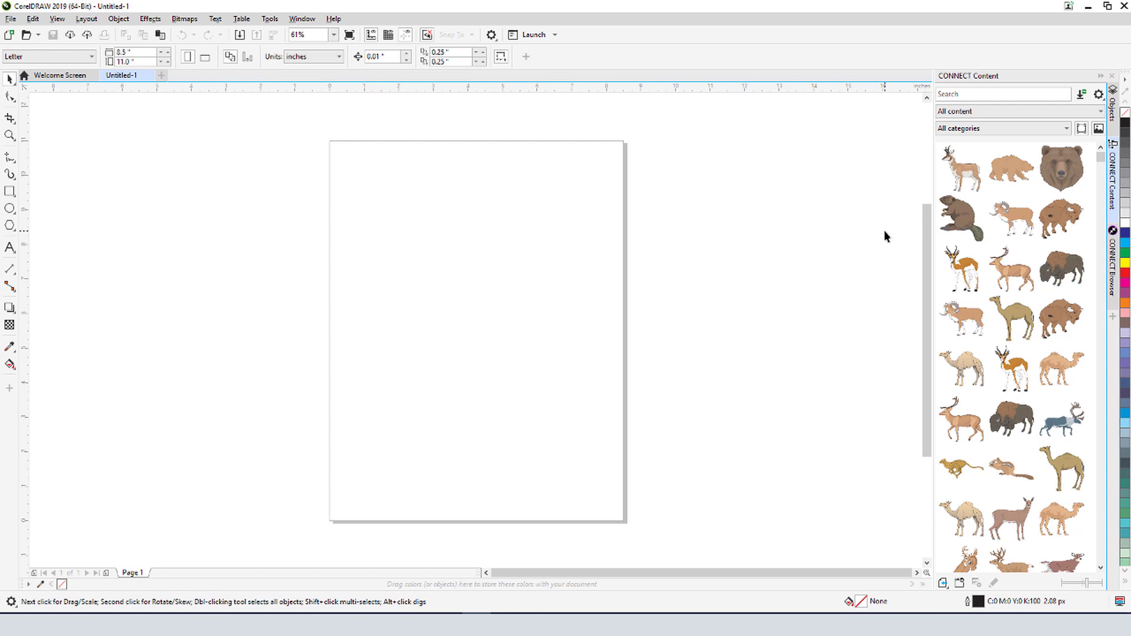
Drag the pink daisy photo from the Flowers collection onto the page and enlarge it to about 234%.
left_click(943, 112)
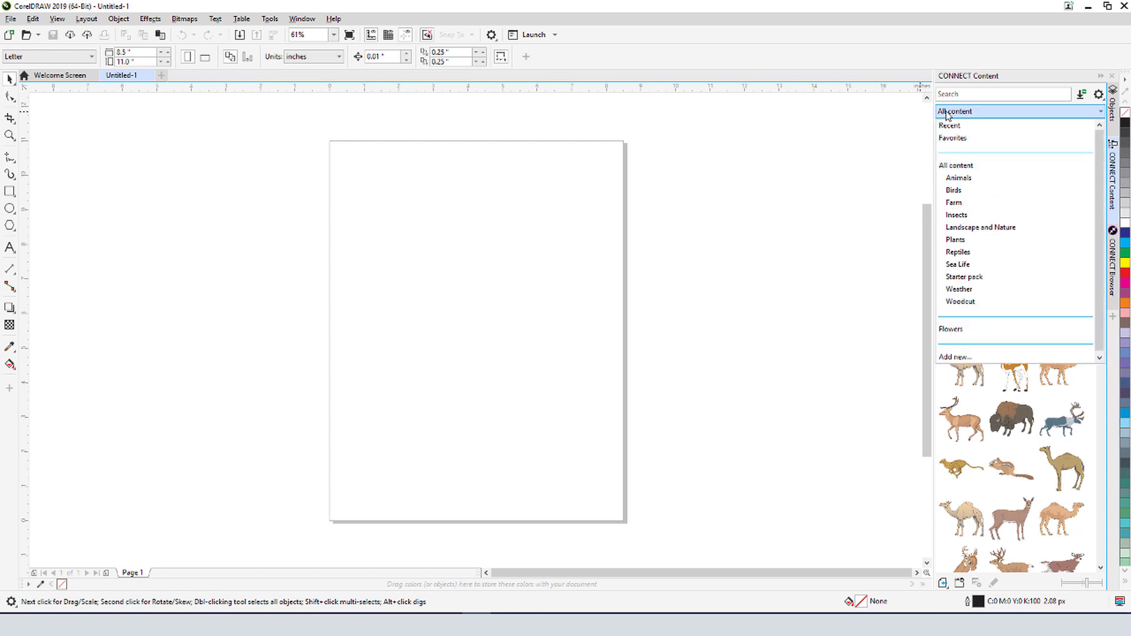
left_click(962, 330)
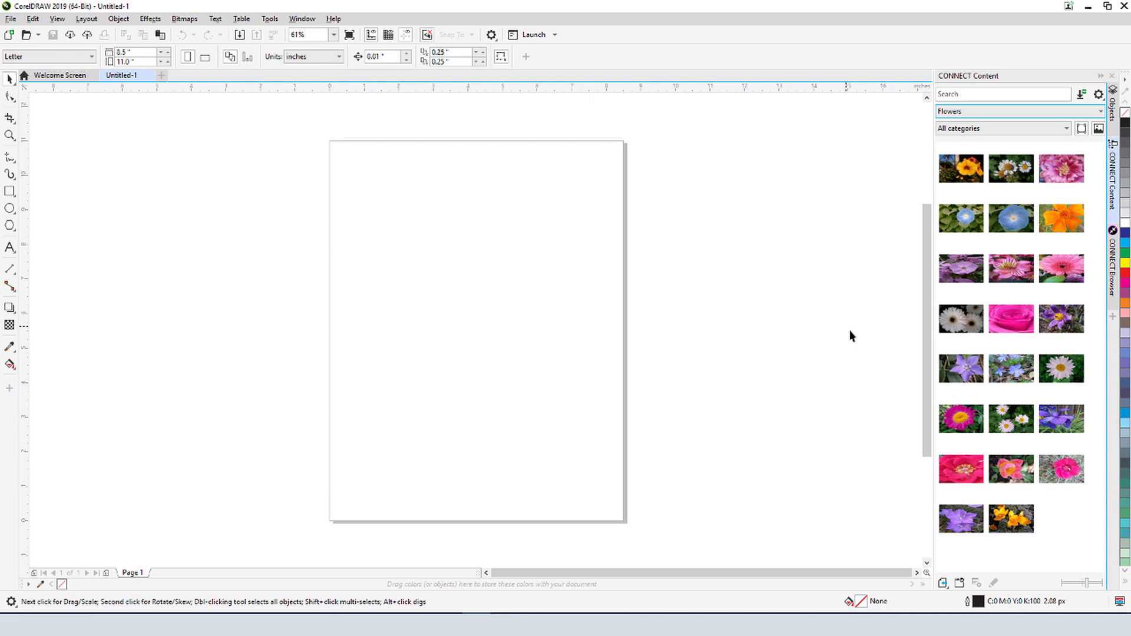
left_click_drag(961, 419, 481, 297)
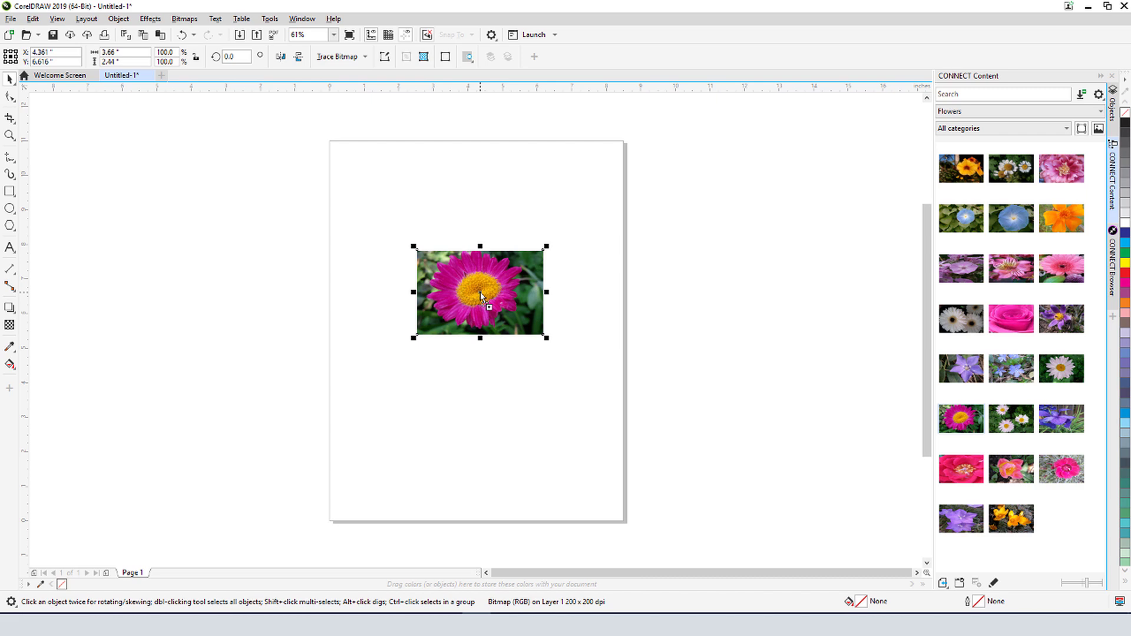
left_click_drag(547, 338, 648, 405)
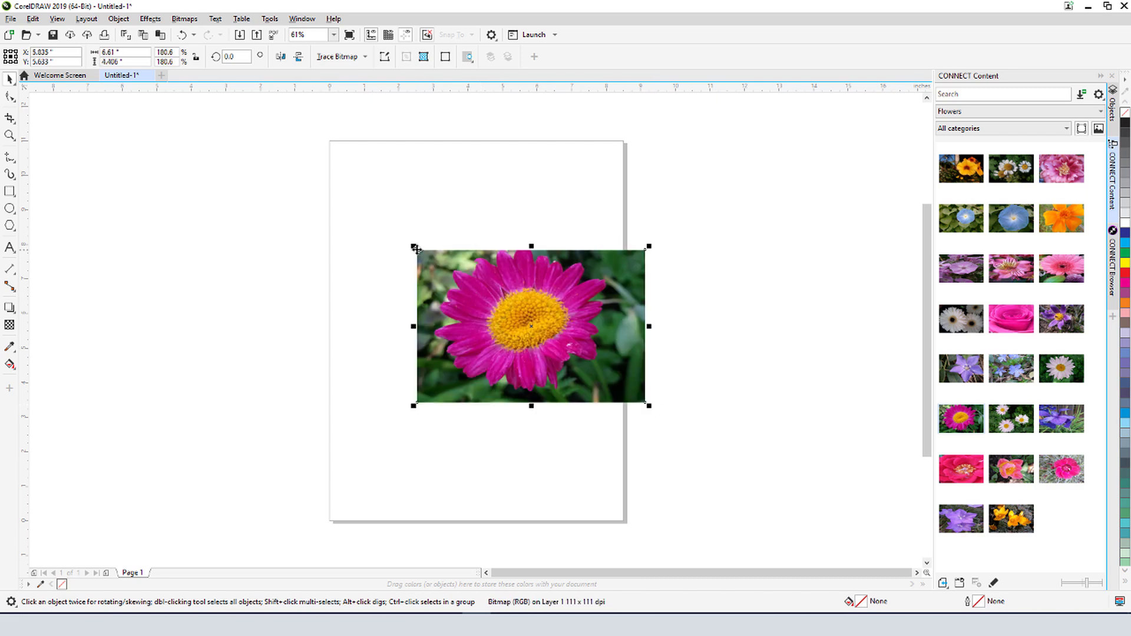
left_click_drag(415, 247, 249, 203)
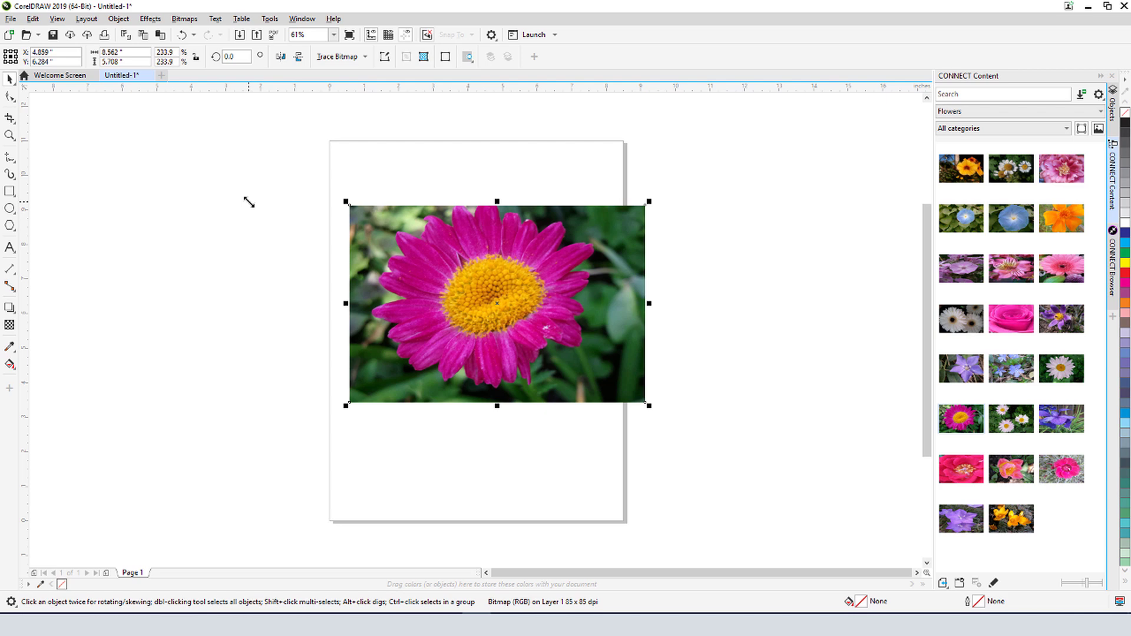
Start a Bitmaps > Outline Trace > Clipart trace of the daisy photo.
left_click(185, 18)
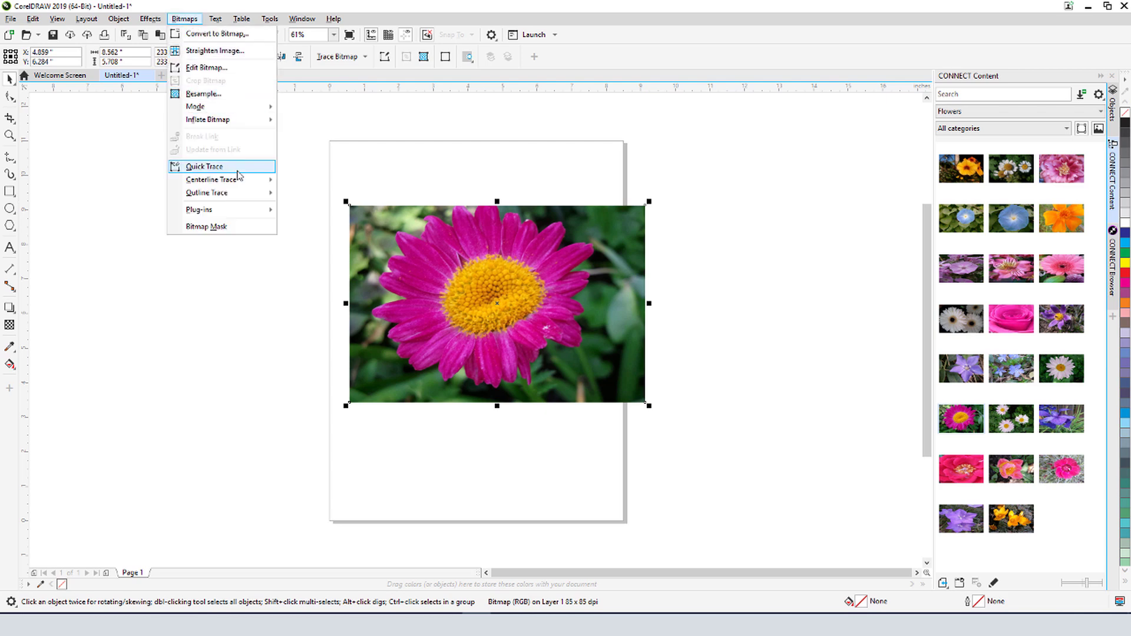
mouse_move(246, 199)
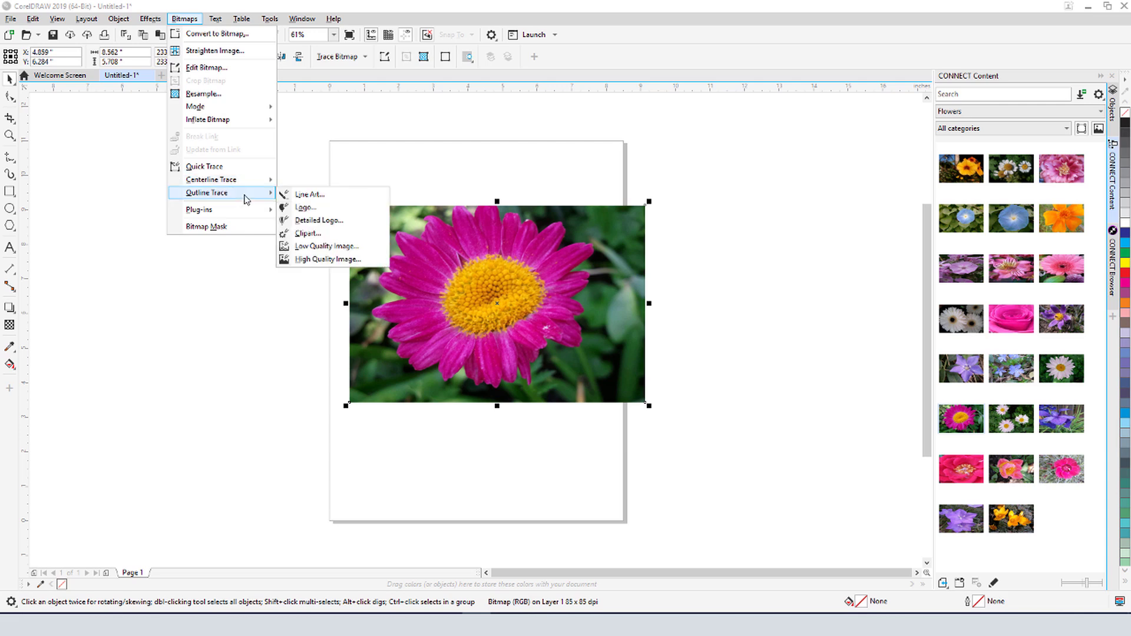
left_click(323, 235)
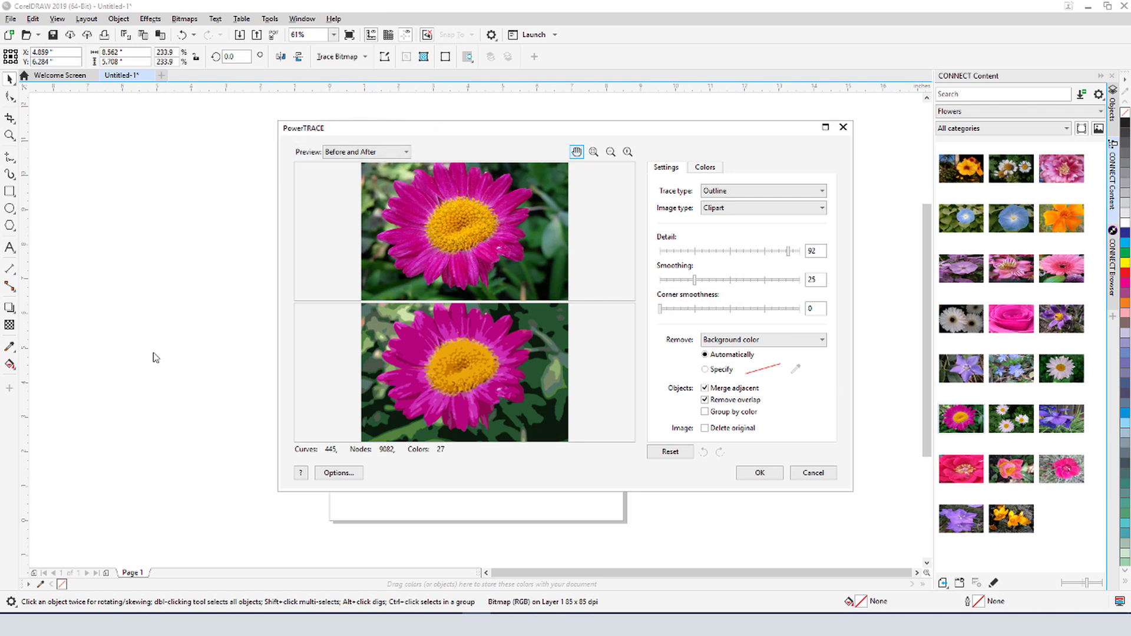
Try the Large Preview and overlay modes with a lower overlay, then return to Large Preview.
left_click(406, 152)
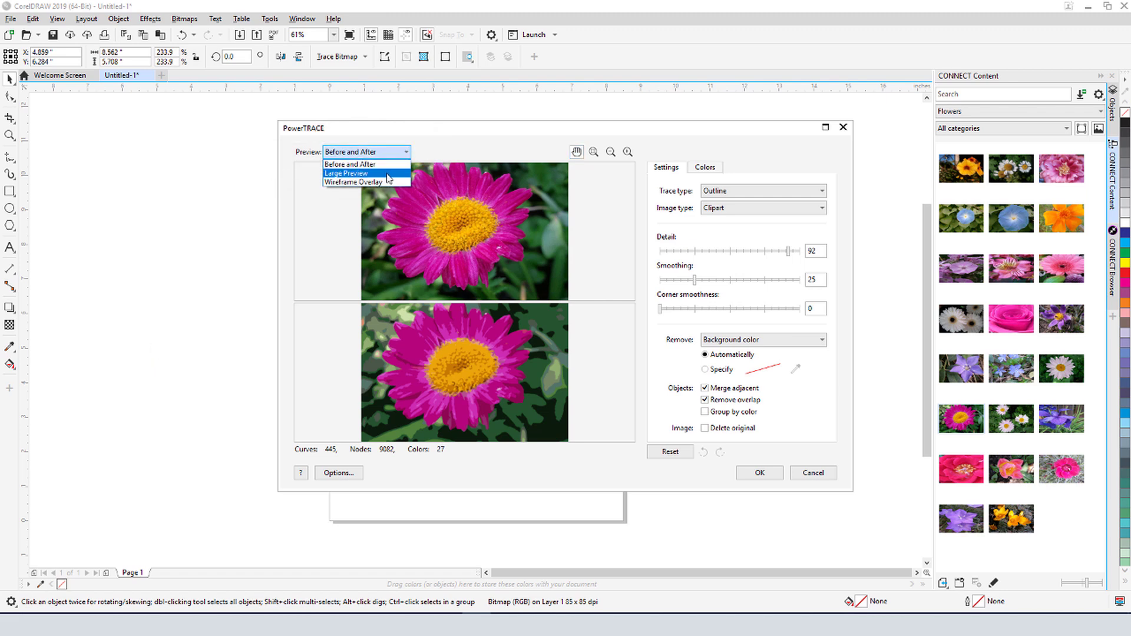
left_click(388, 173)
left_click(401, 157)
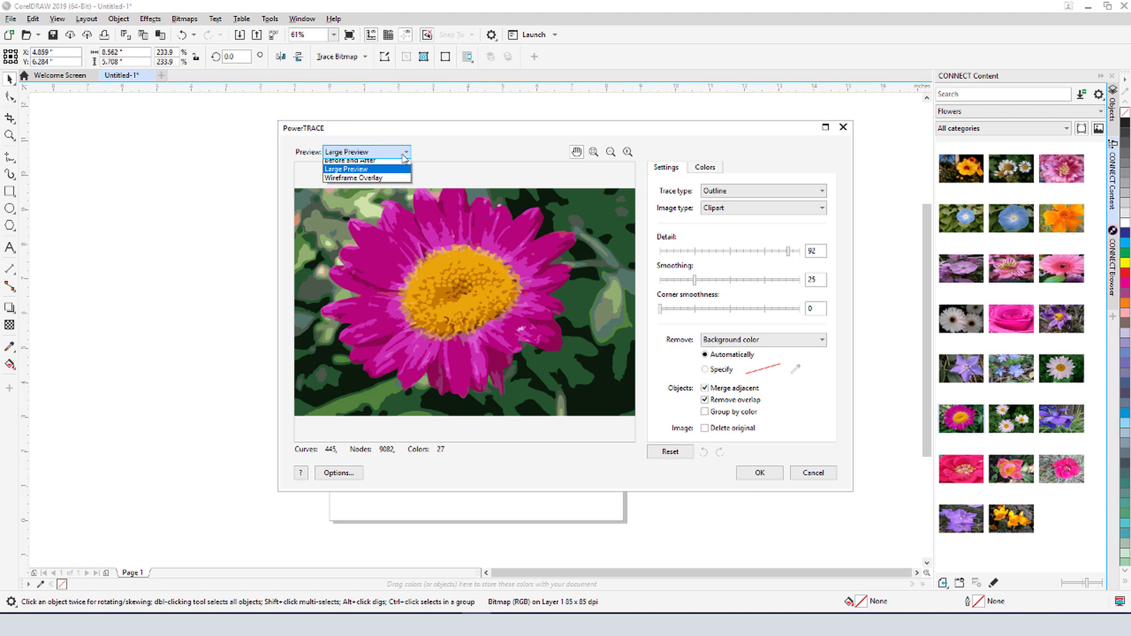
left_click(399, 182)
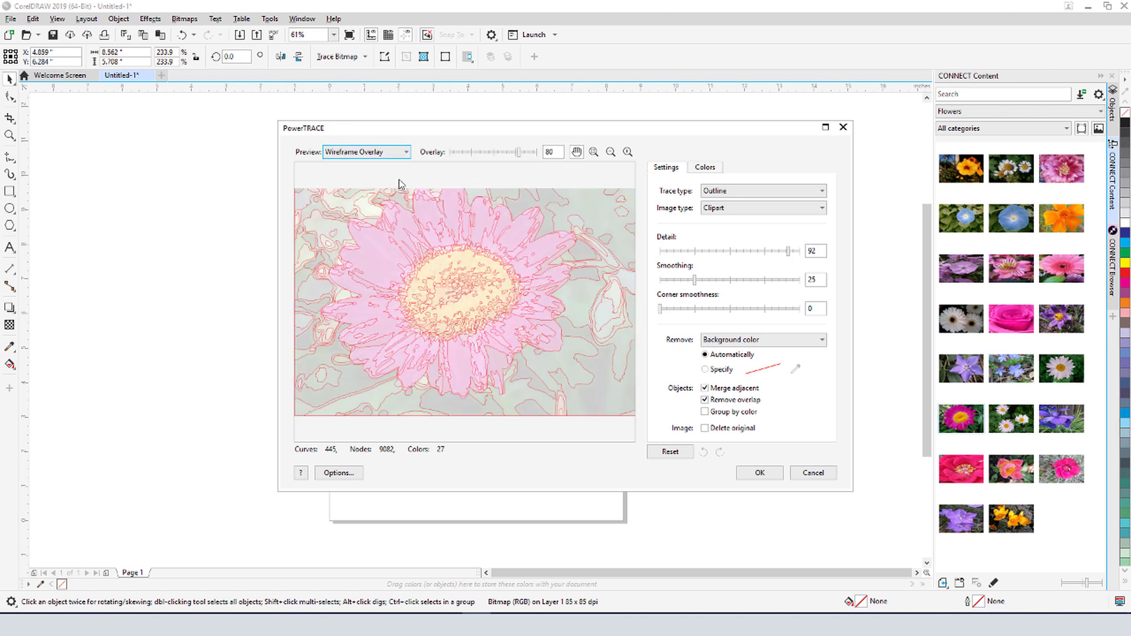
left_click_drag(517, 152, 501, 152)
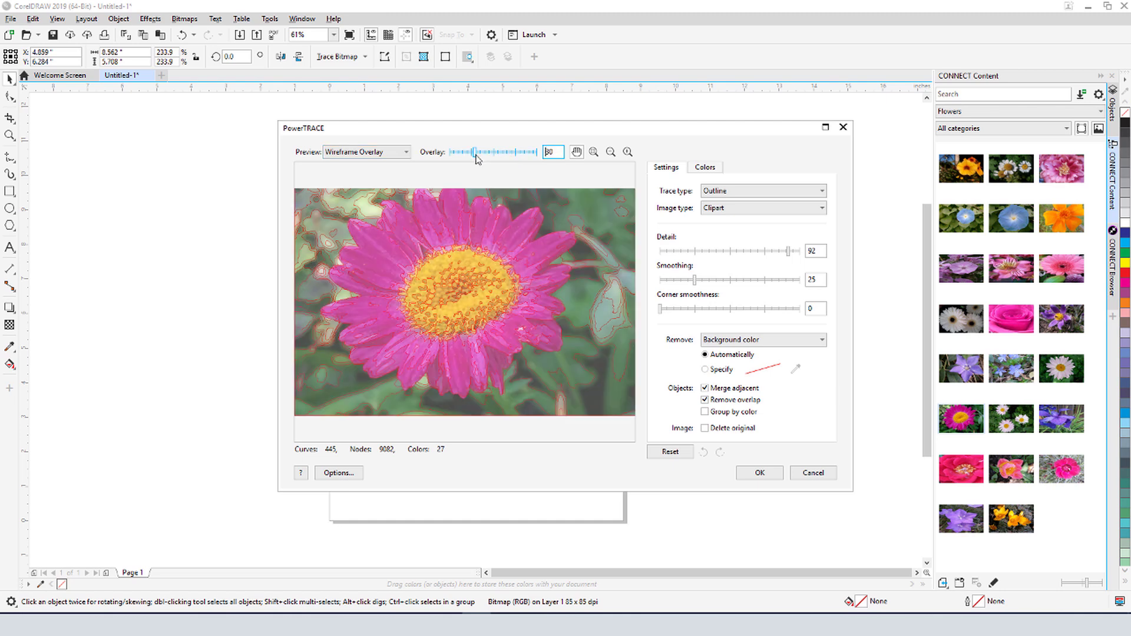
left_click(390, 152)
left_click(388, 174)
On the Colors tab, try 5 colours, then settle on 13 sorted by frequency.
left_click(705, 166)
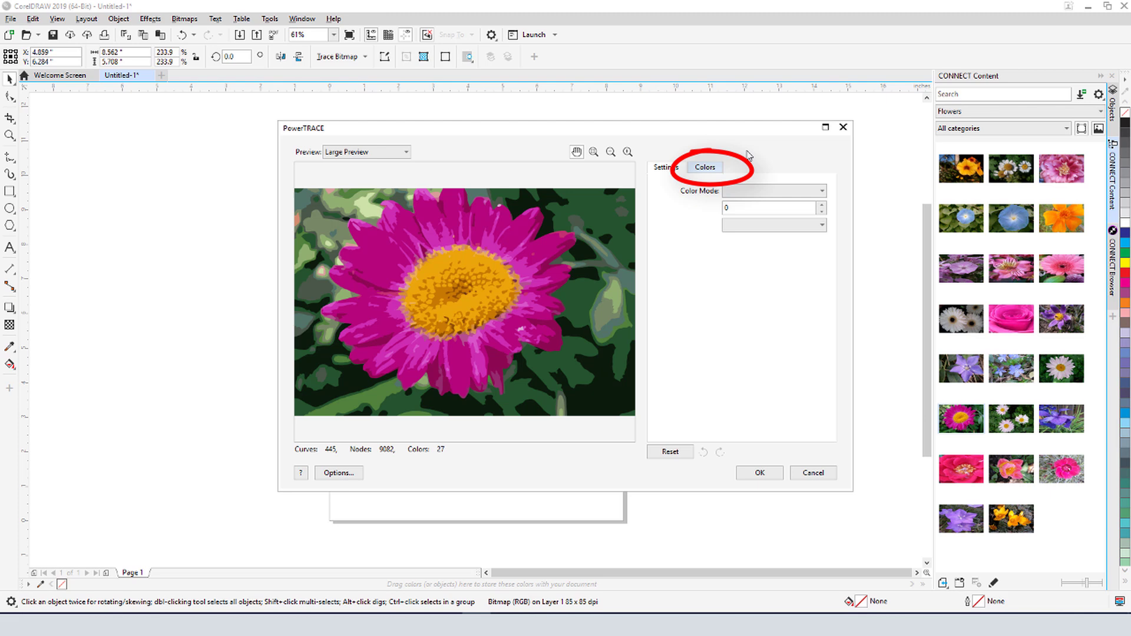
key("Tab")
key("Tab")
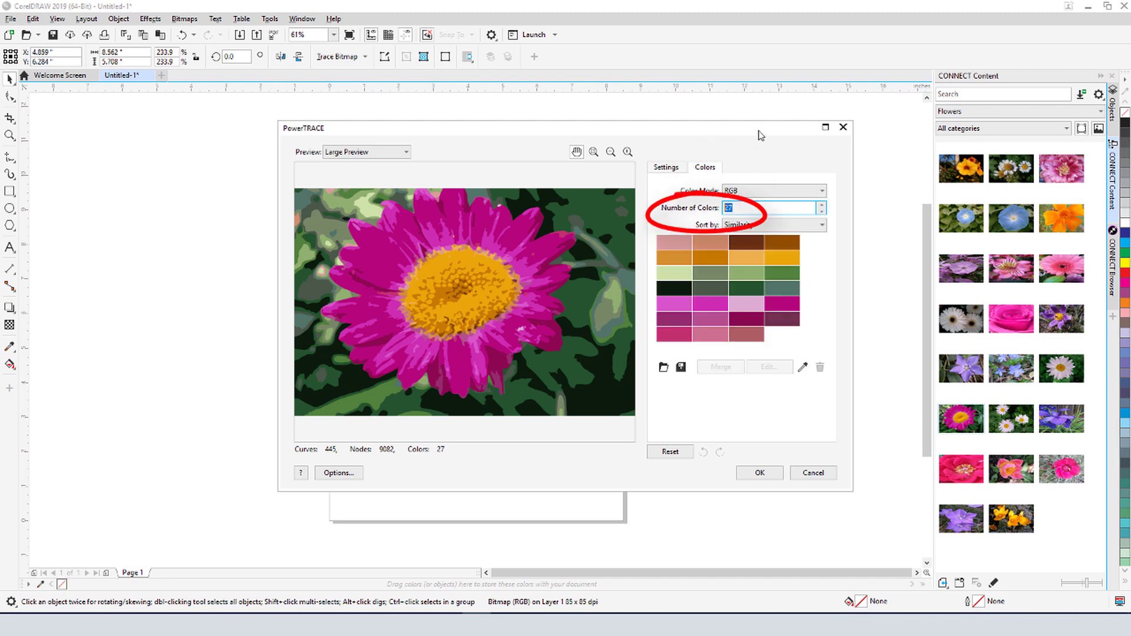
type("5")
key("Return")
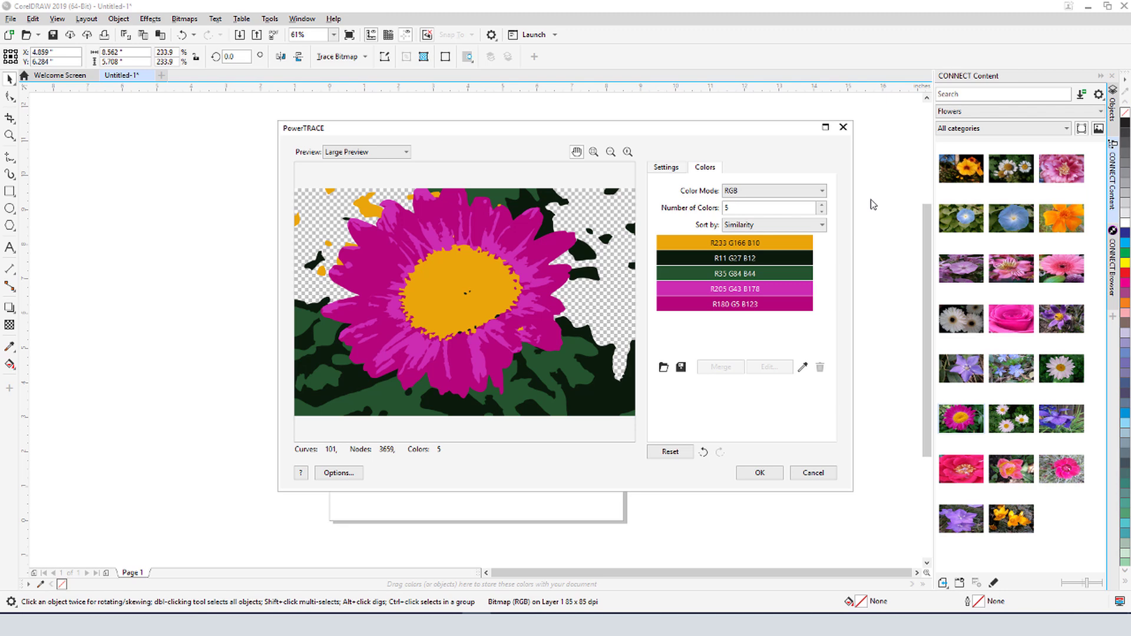
left_click(822, 205)
left_click(822, 205)
left_click(823, 205)
left_click(822, 205)
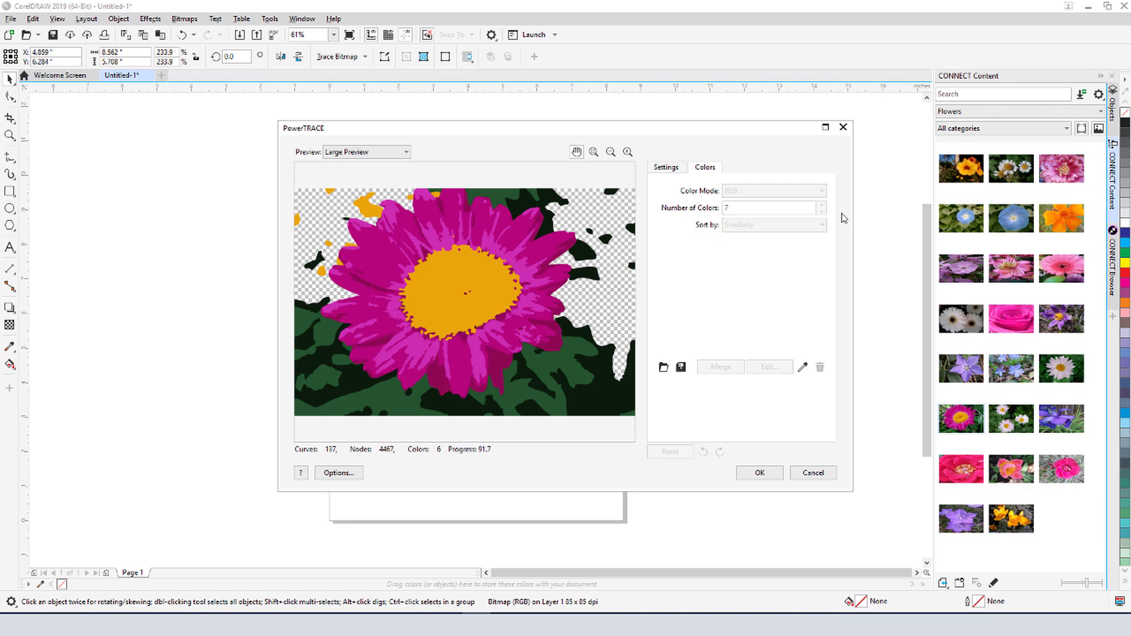
left_click(822, 205)
left_click(823, 205)
left_click(822, 205)
left_click(822, 205)
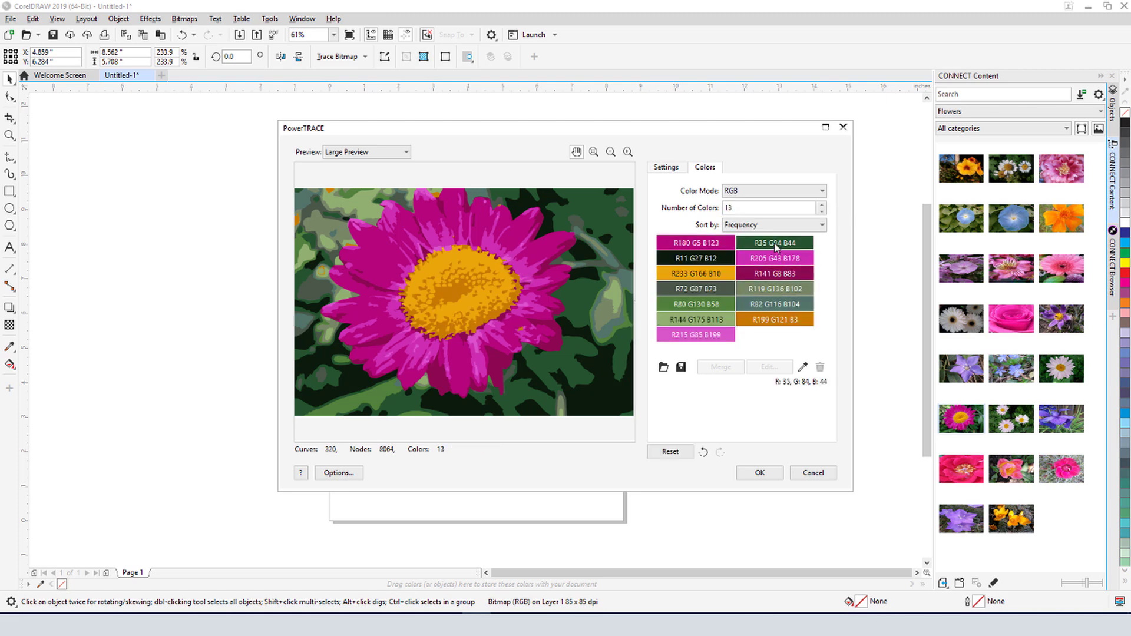
left_click(775, 248)
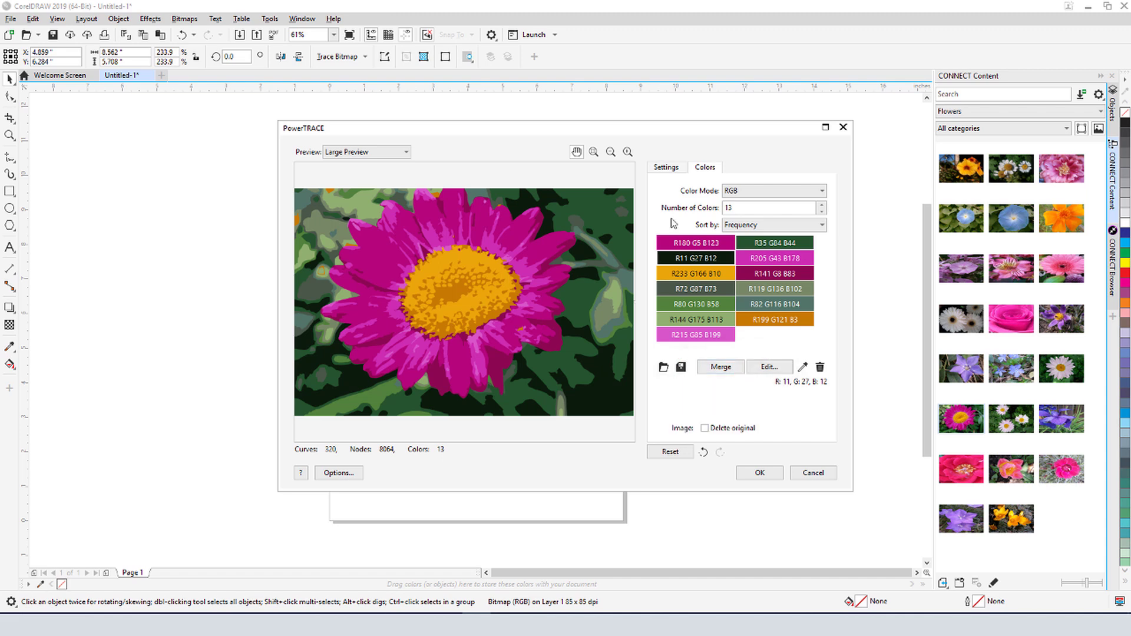
Set Detail 85, Smoothing 25, Corner smoothness 39, group objects by colour, and accept the trace.
left_click(666, 168)
mouse_move(729, 251)
left_mouse_down()
mouse_move(678, 251)
mouse_move(779, 251)
left_mouse_up()
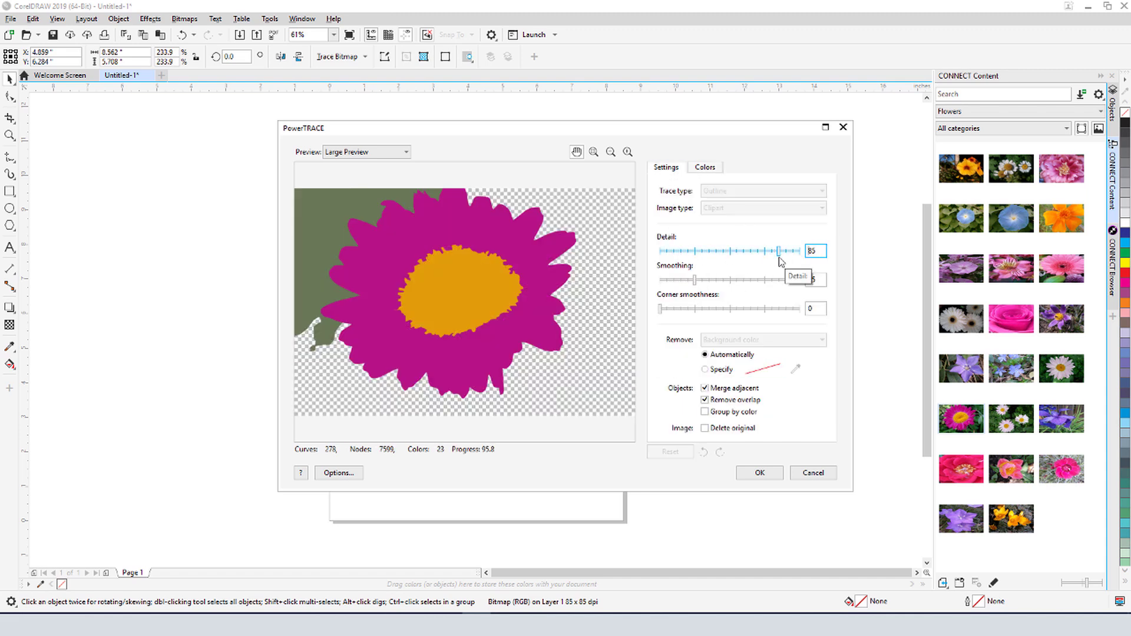
left_click(695, 281)
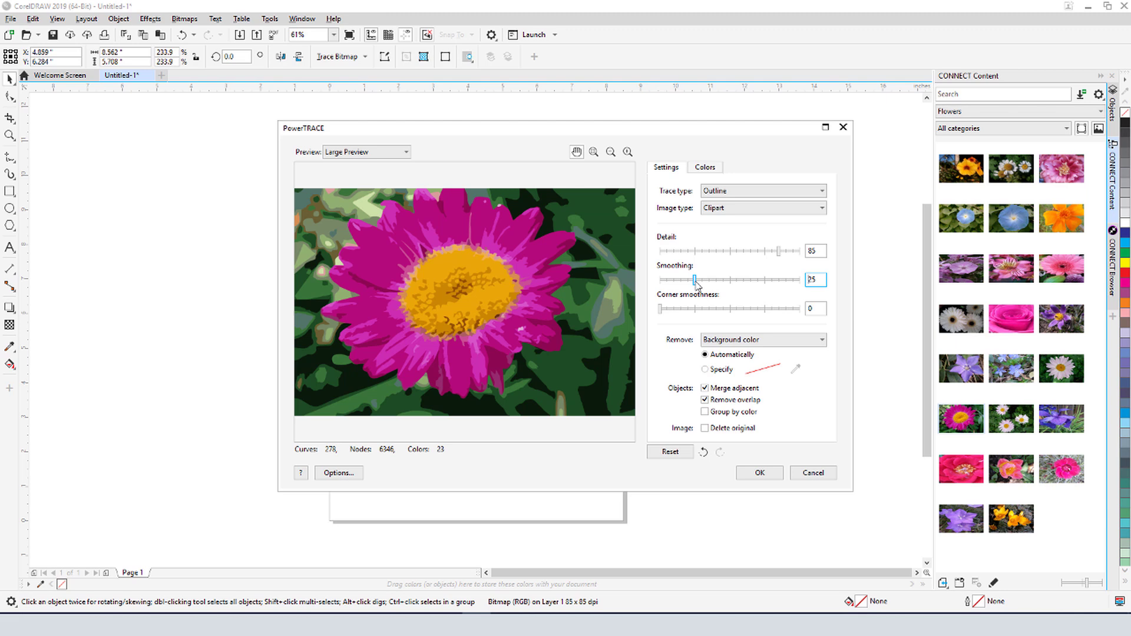
left_click(670, 312)
left_click_drag(670, 313, 715, 311)
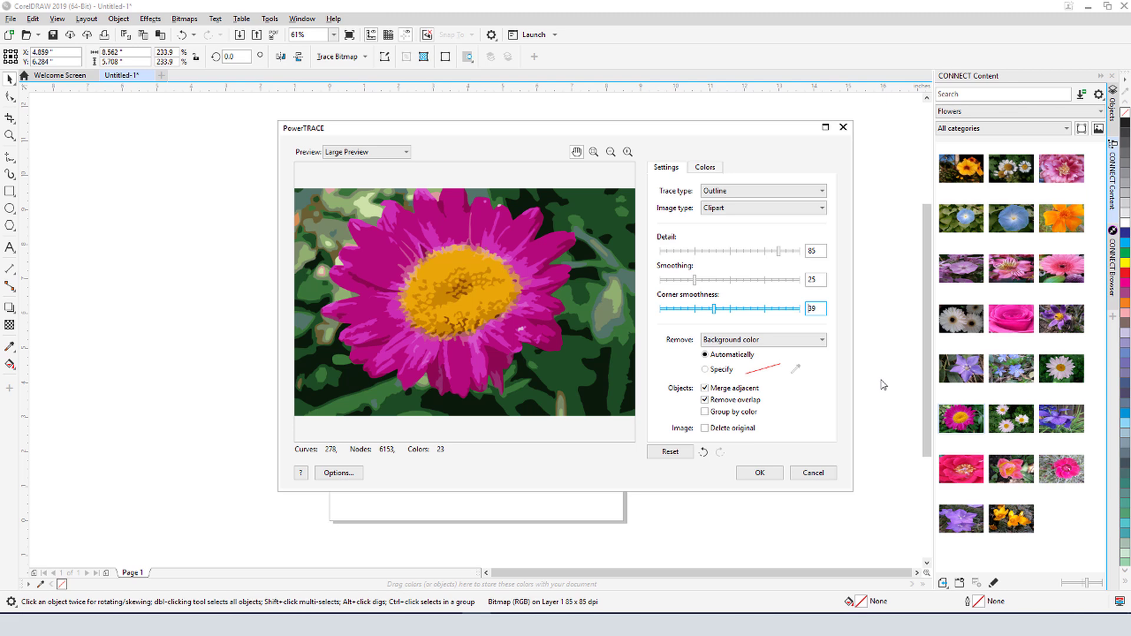
left_click(705, 412)
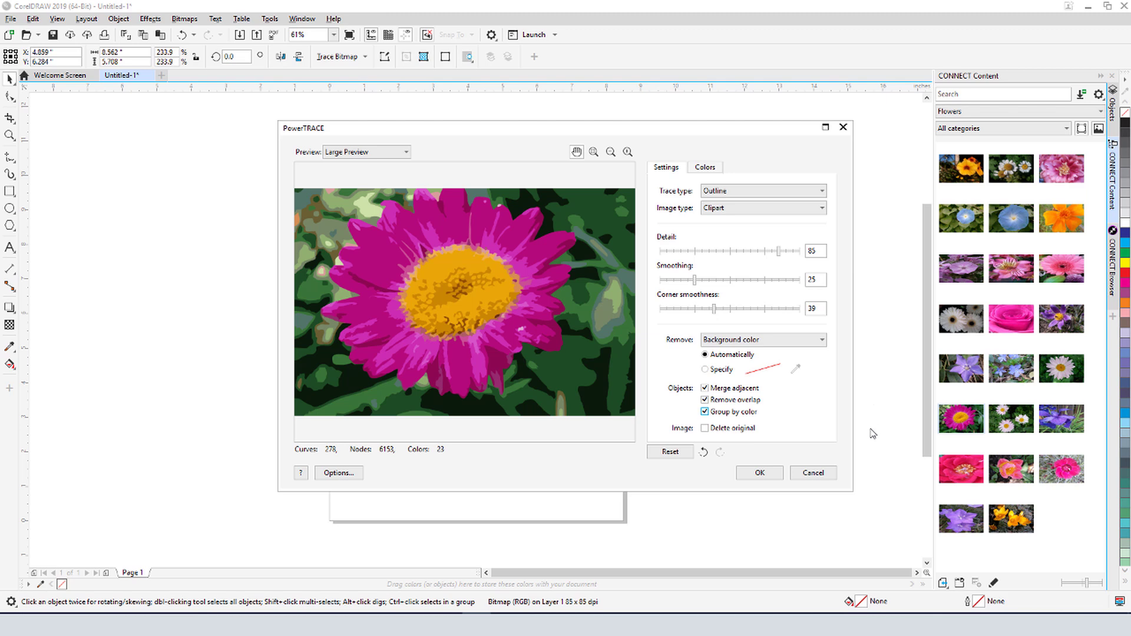
left_click(760, 473)
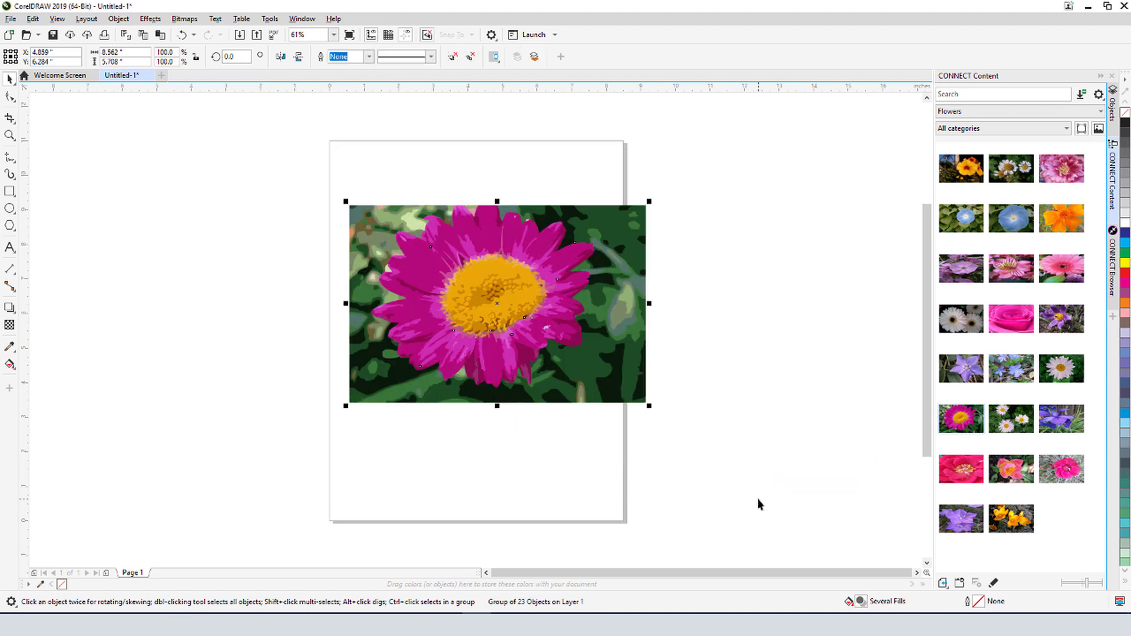
Move the original daisy photo left off the page, then expand the Group of 23 Objects in the Objects docker.
left_click(759, 500)
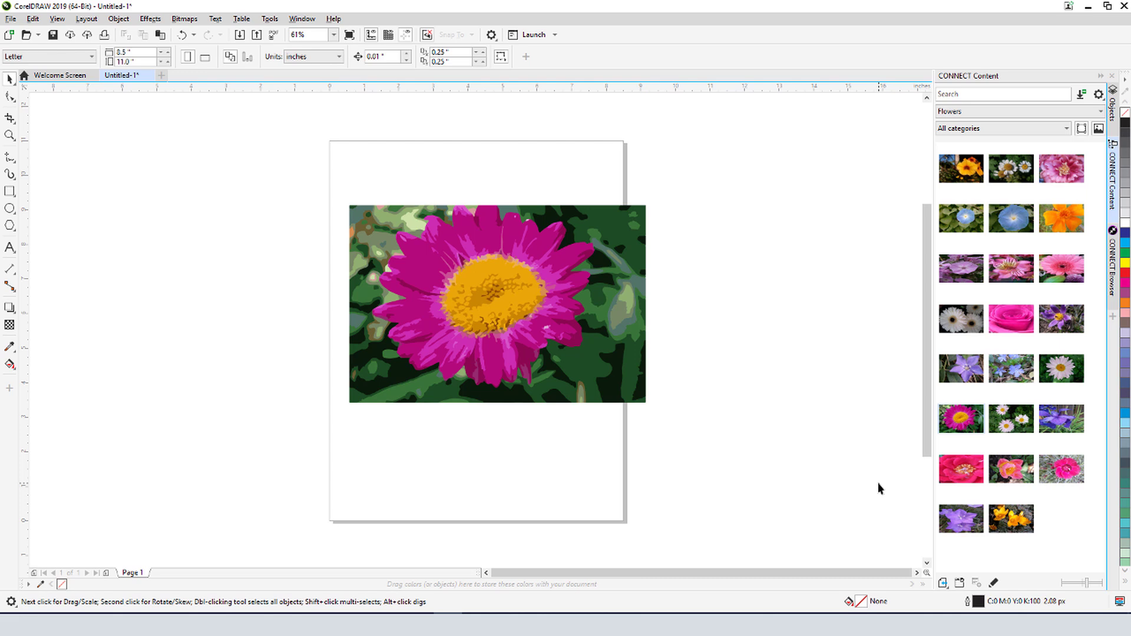
left_click(1113, 100)
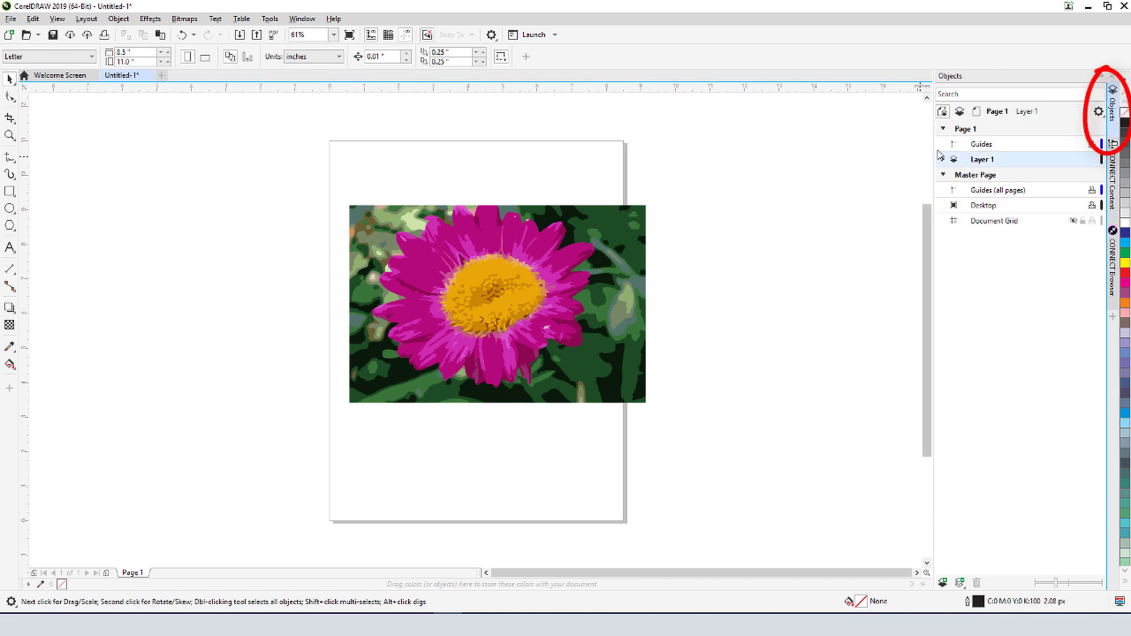
left_click(1089, 190)
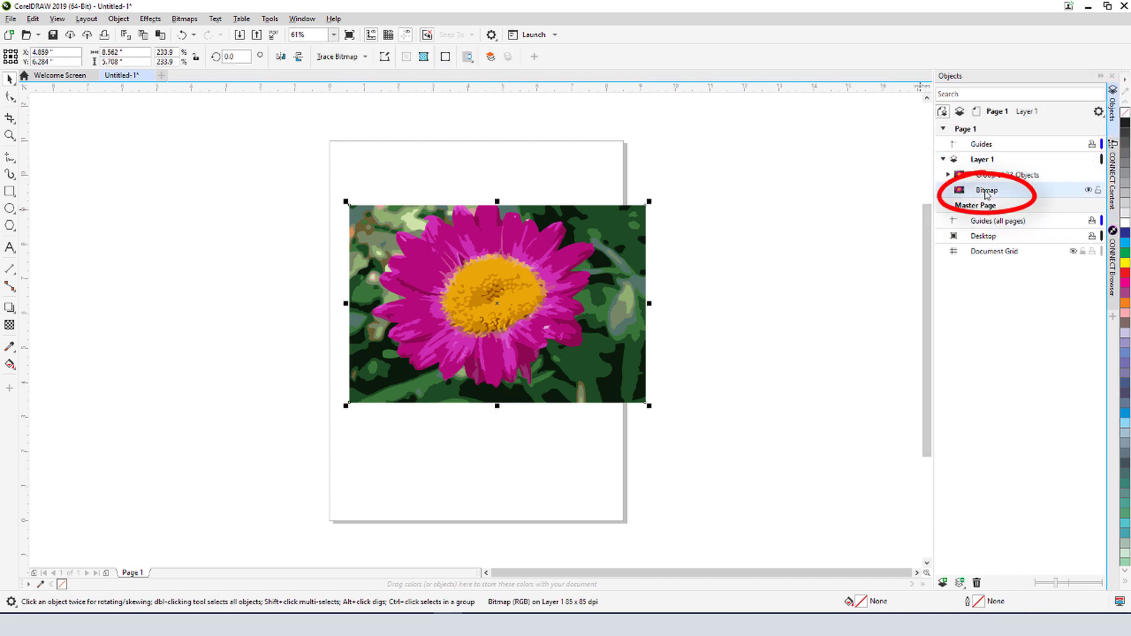
mouse_move(498, 304)
left_mouse_down()
mouse_move(200, 316)
mouse_move(190, 303)
left_mouse_up()
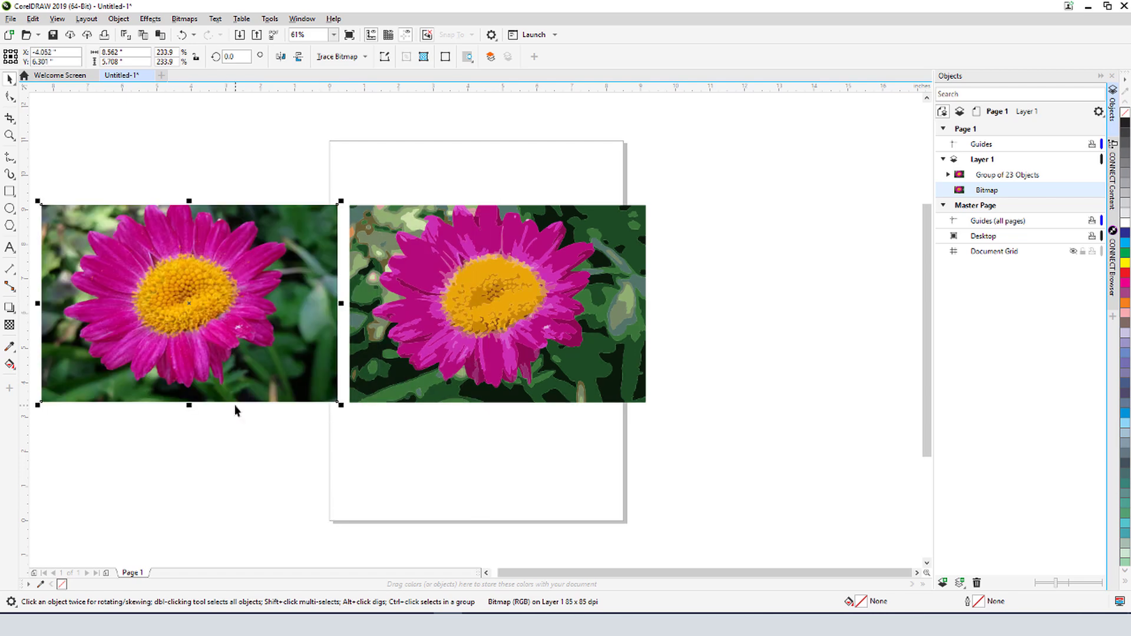
left_click(950, 175)
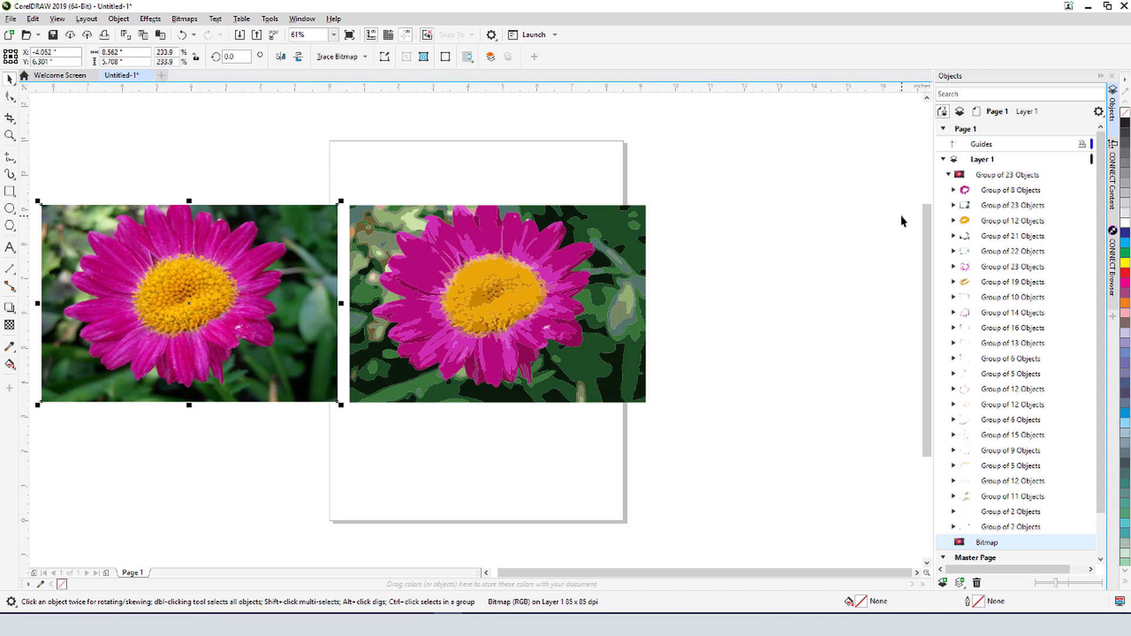
left_click(854, 239)
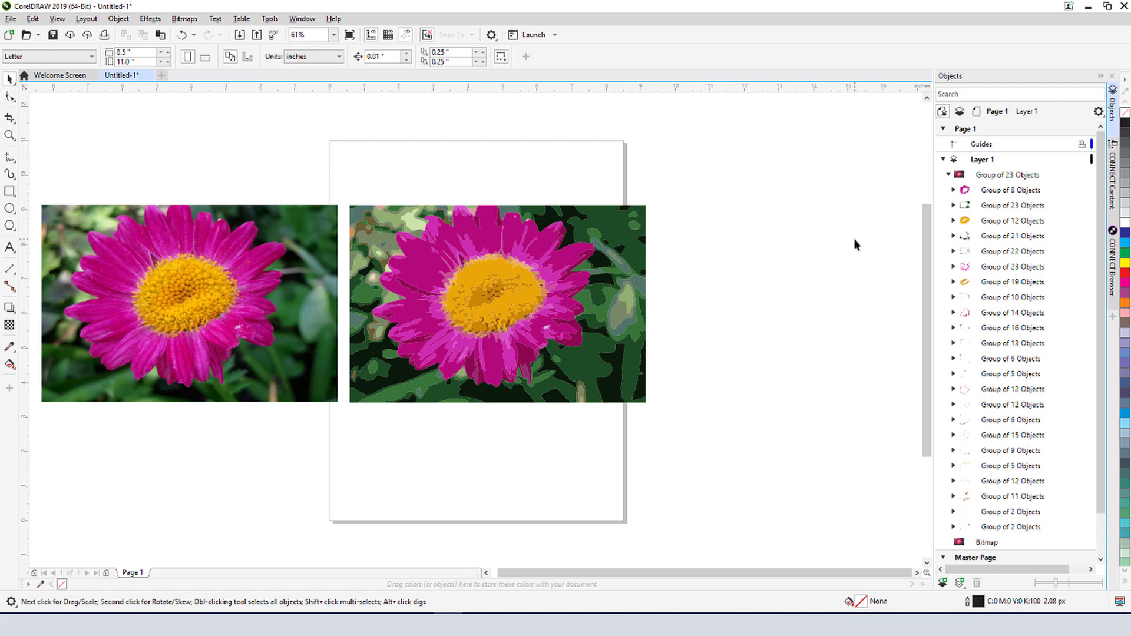
Delete the green background subgroups of the traced flower.
left_click(612, 391, "ctrl")
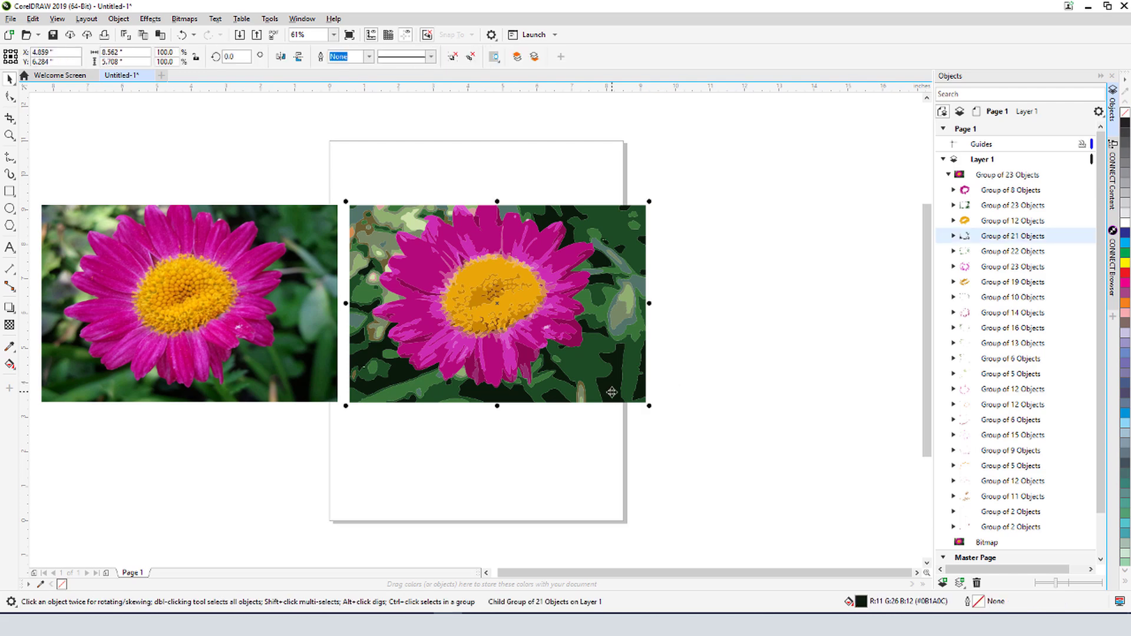
key("Delete")
left_click(612, 391, "ctrl")
key("Delete")
left_click(607, 317, "ctrl")
key("Delete")
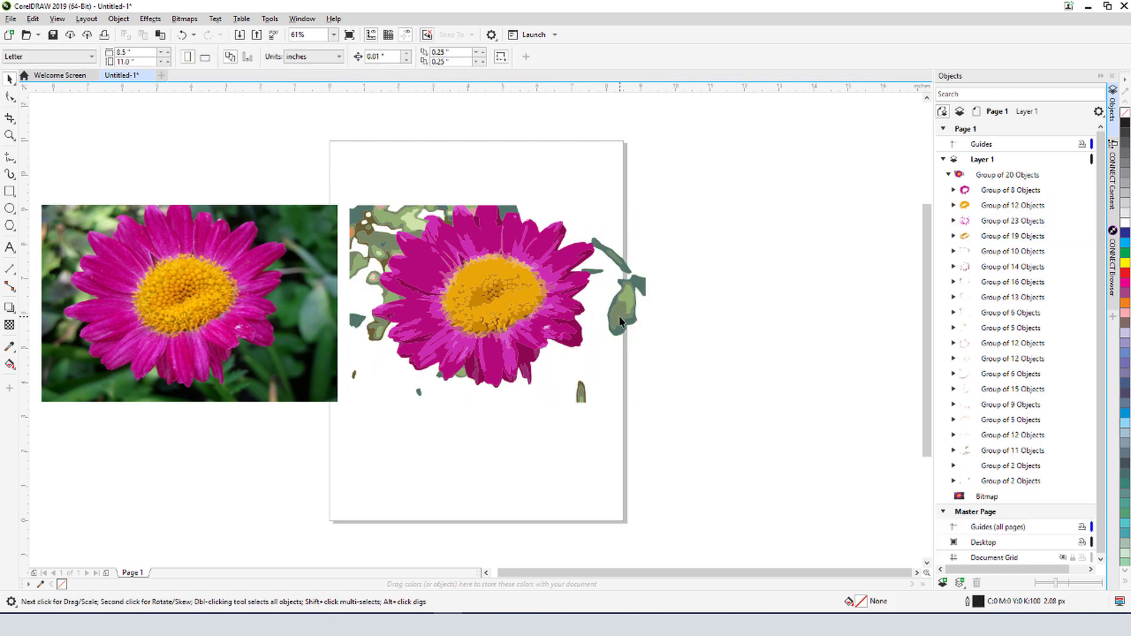
left_click(623, 323, "ctrl")
key("Delete")
left_click(644, 291, "ctrl")
key("Delete")
left_click(628, 298, "ctrl")
key("Delete")
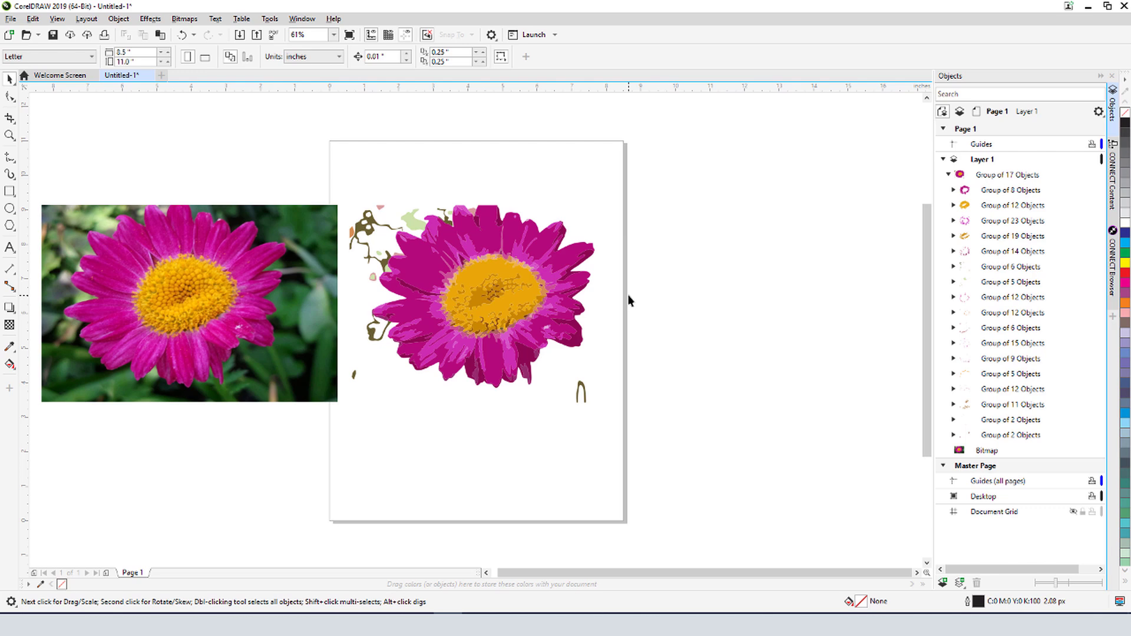
left_click(581, 391, "ctrl")
key("Delete")
left_click(411, 239, "ctrl")
key("Delete")
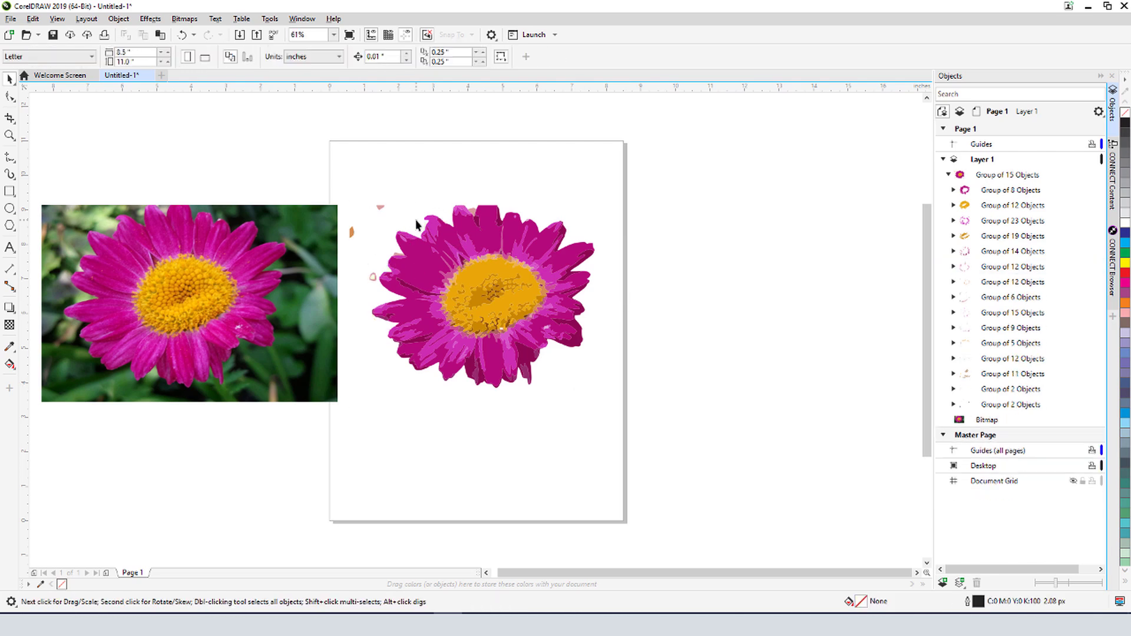
Delete the stray orange and pink fragments and the original flower photo.
left_click(351, 231, "ctrl")
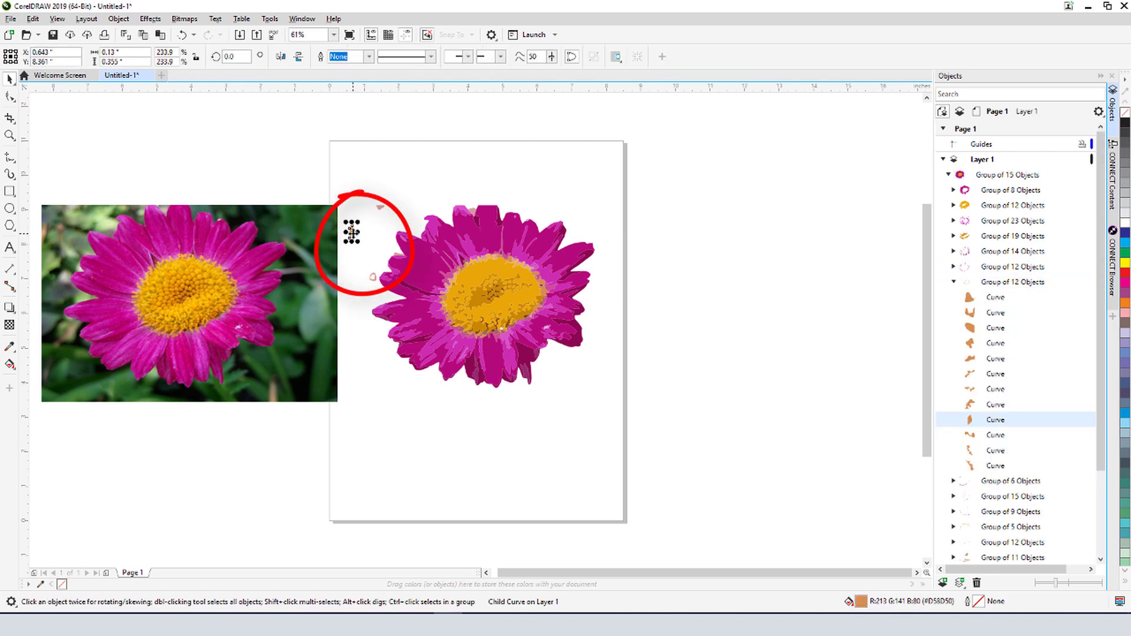
key("Delete")
left_click(380, 209, "ctrl")
key("Delete")
left_click(372, 276, "ctrl")
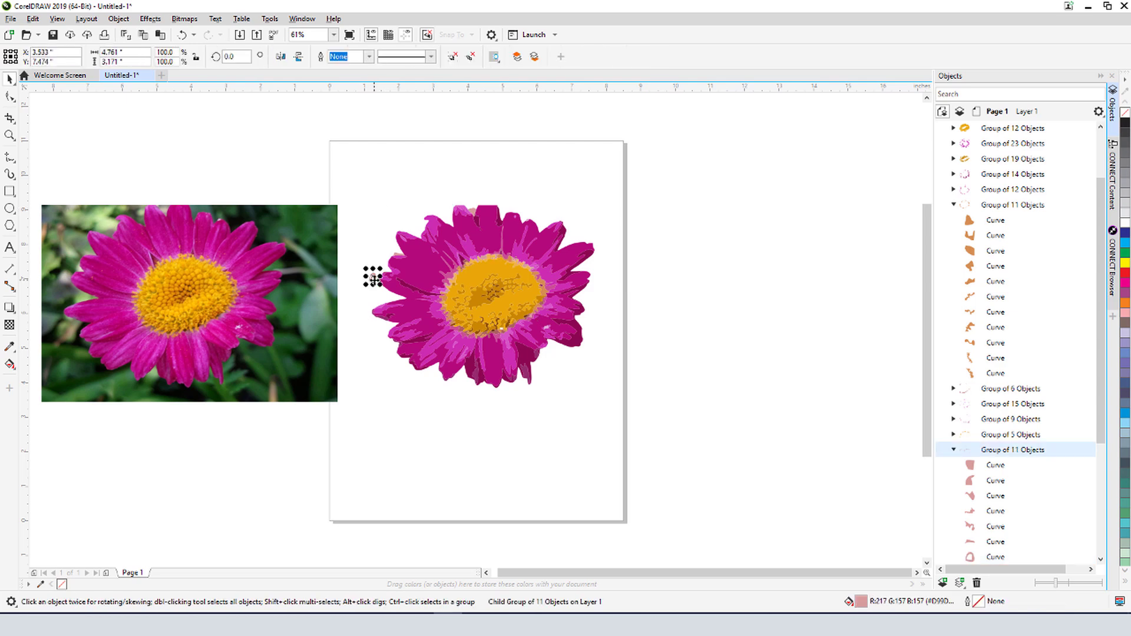
key("Delete")
left_click(467, 213, "ctrl")
key("Delete")
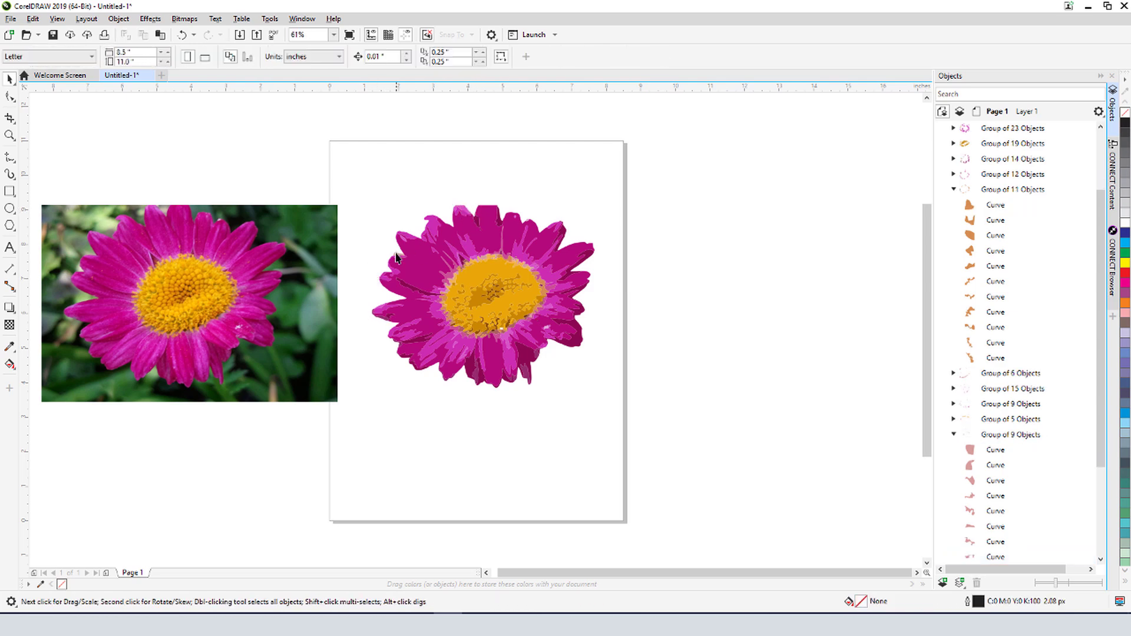
left_click(396, 255, "ctrl")
left_click(371, 232, "ctrl")
key("Delete")
left_click(151, 261)
key("Delete")
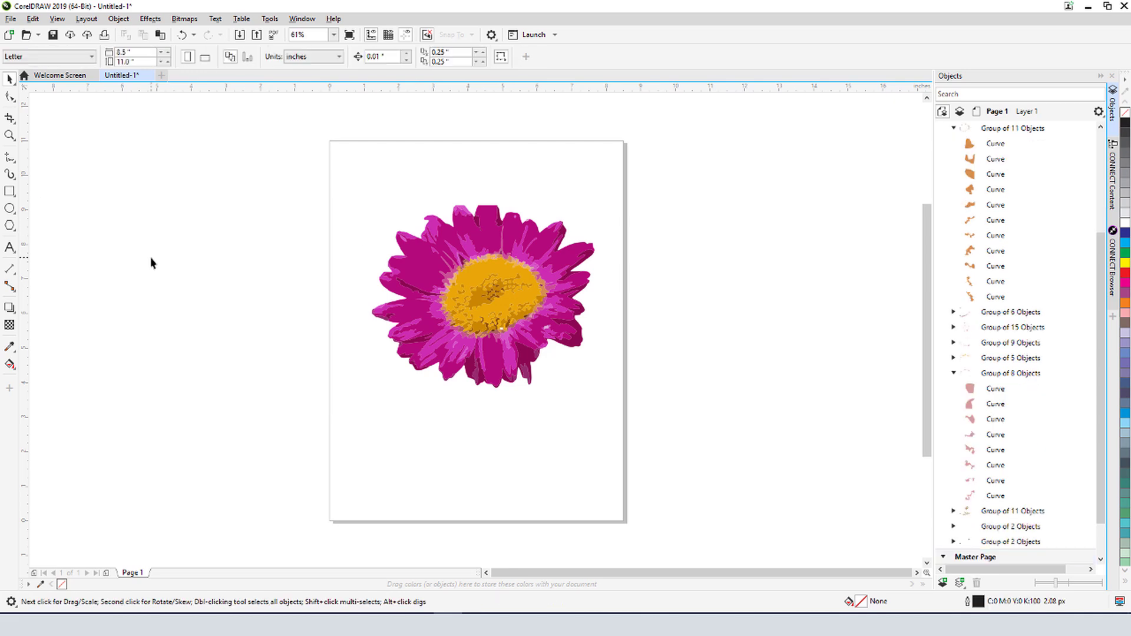
Scale the traced flower group down to about 44.5%.
left_click(412, 298)
left_click_drag(368, 201, 436, 257)
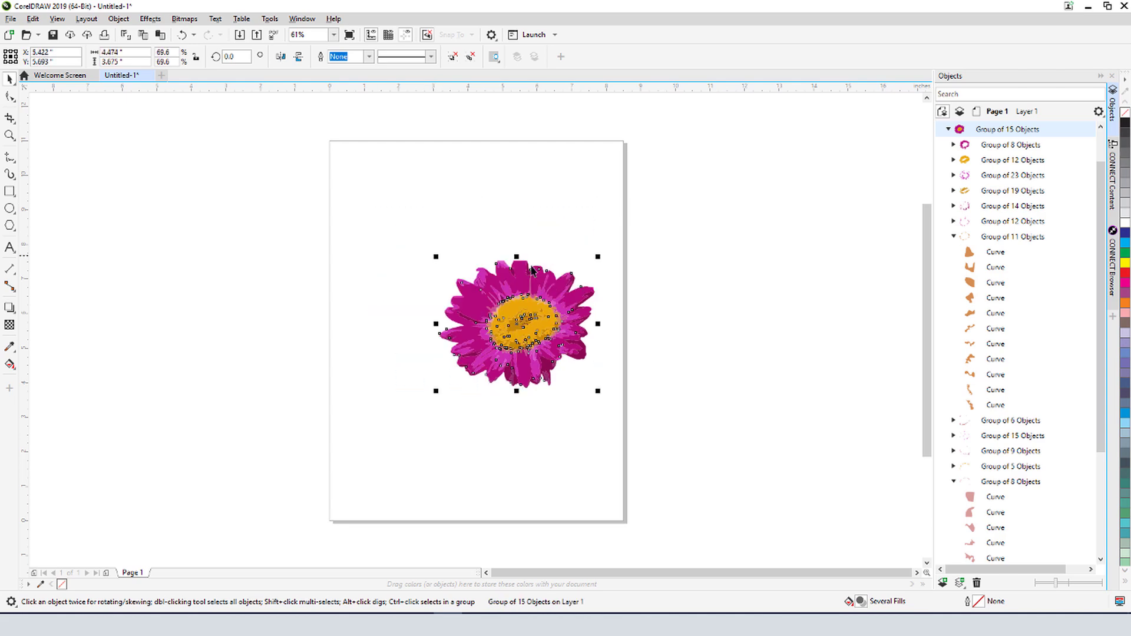
left_click_drag(603, 260, 541, 304)
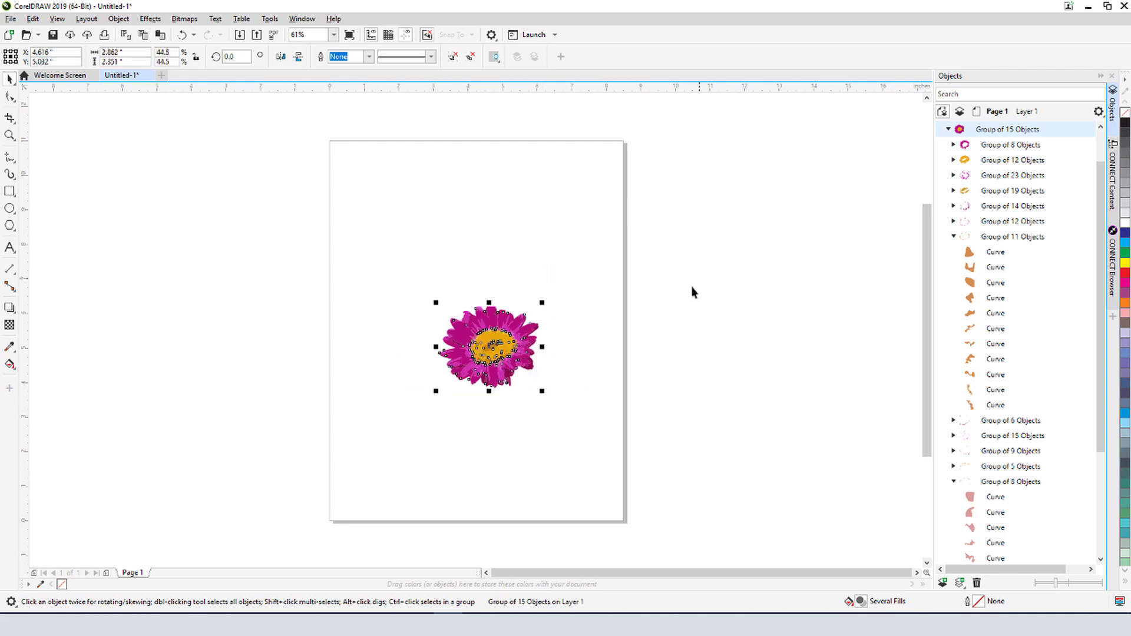
left_click(680, 314)
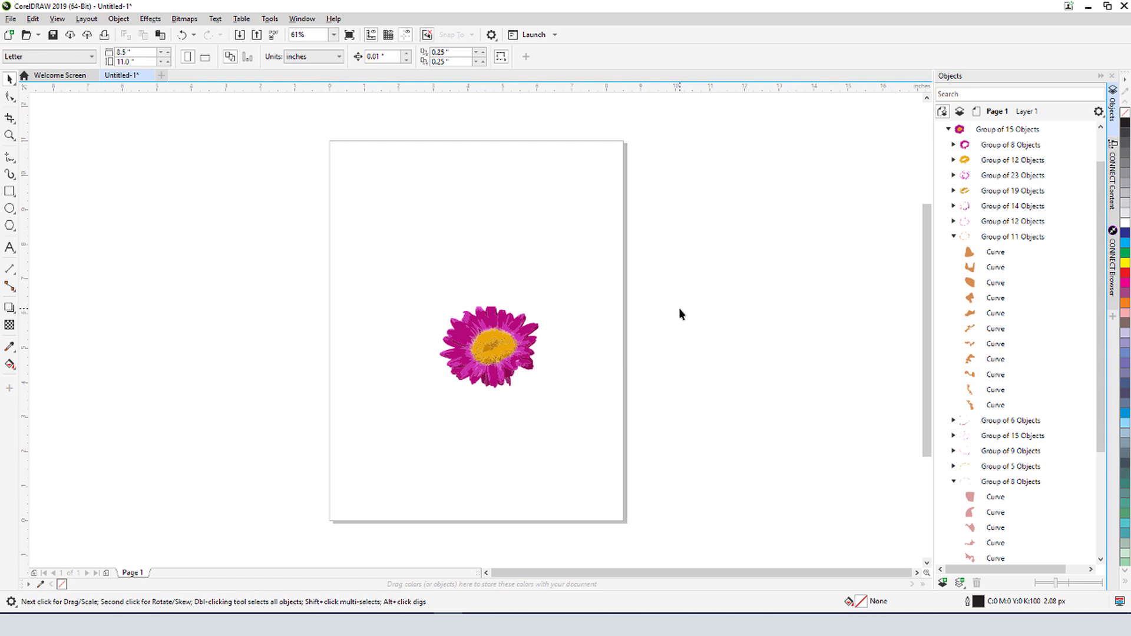
Save the drawing as Pink in the Flowers folder.
left_click(10, 18)
left_click(35, 145)
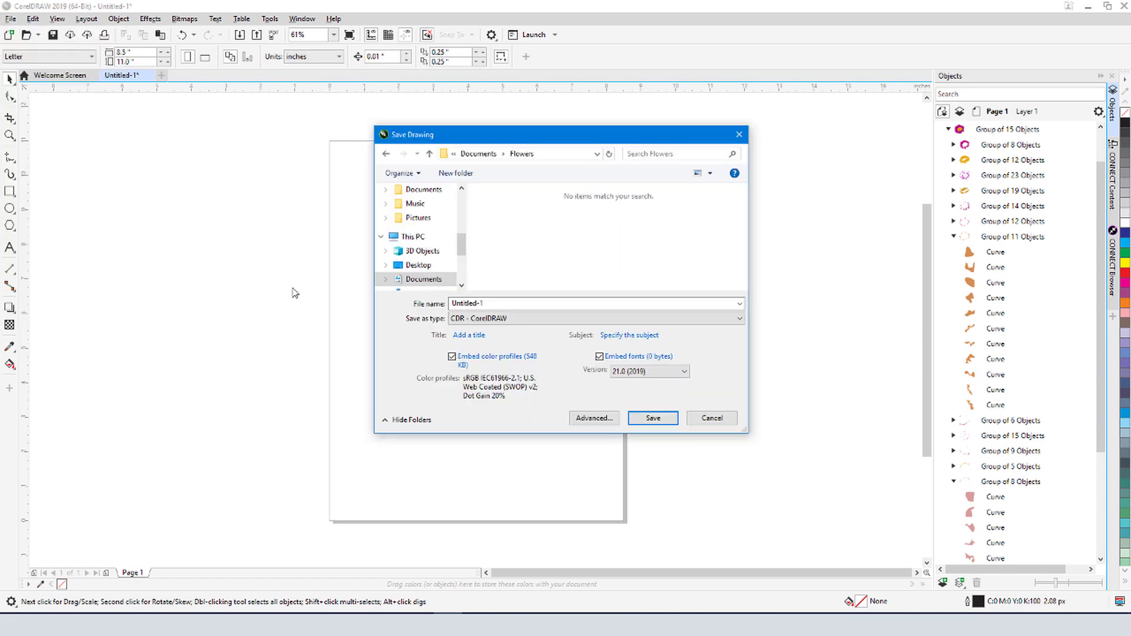
left_click(508, 303)
type("Pink")
key("Return")
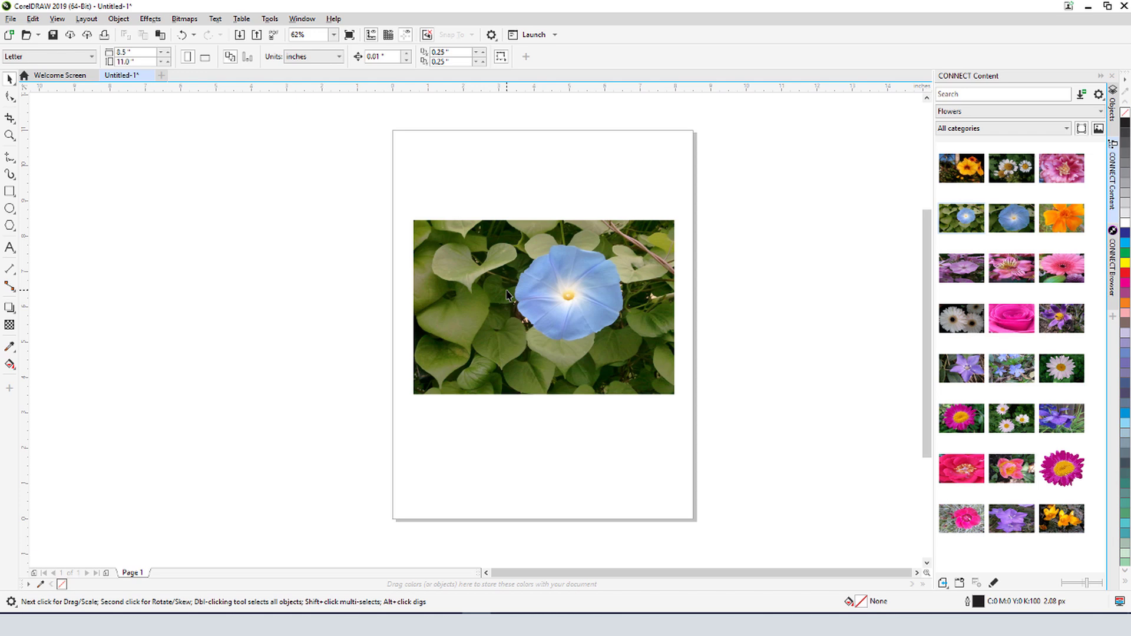
Trace the blue flower photo with Outline Trace > Low Quality Image instead of Clipart.
left_click(179, 21)
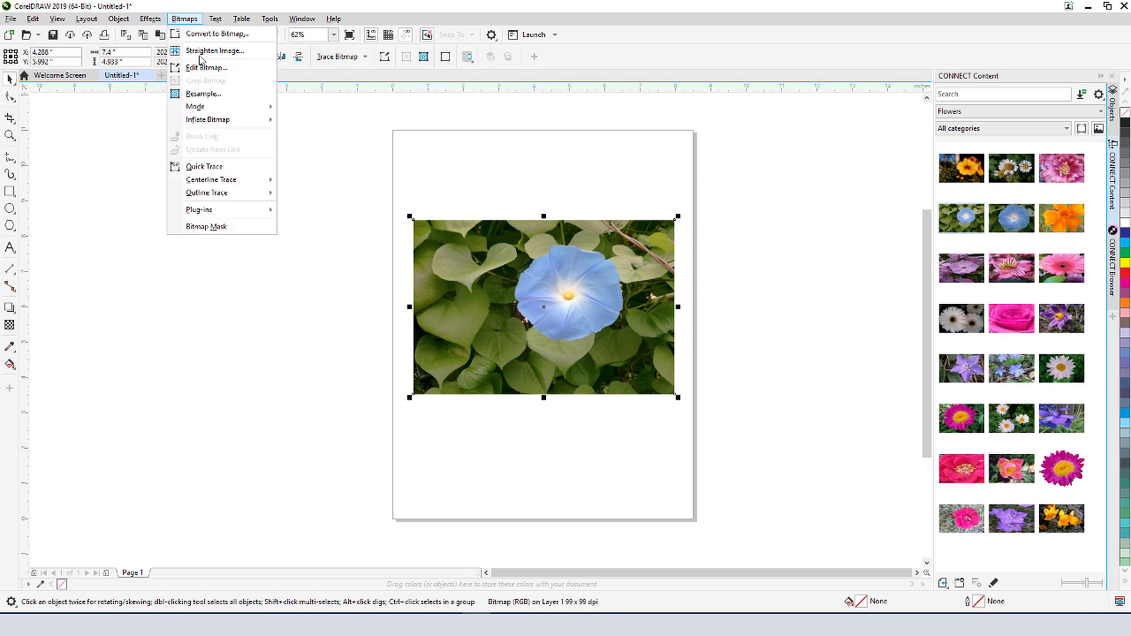
left_click(322, 233)
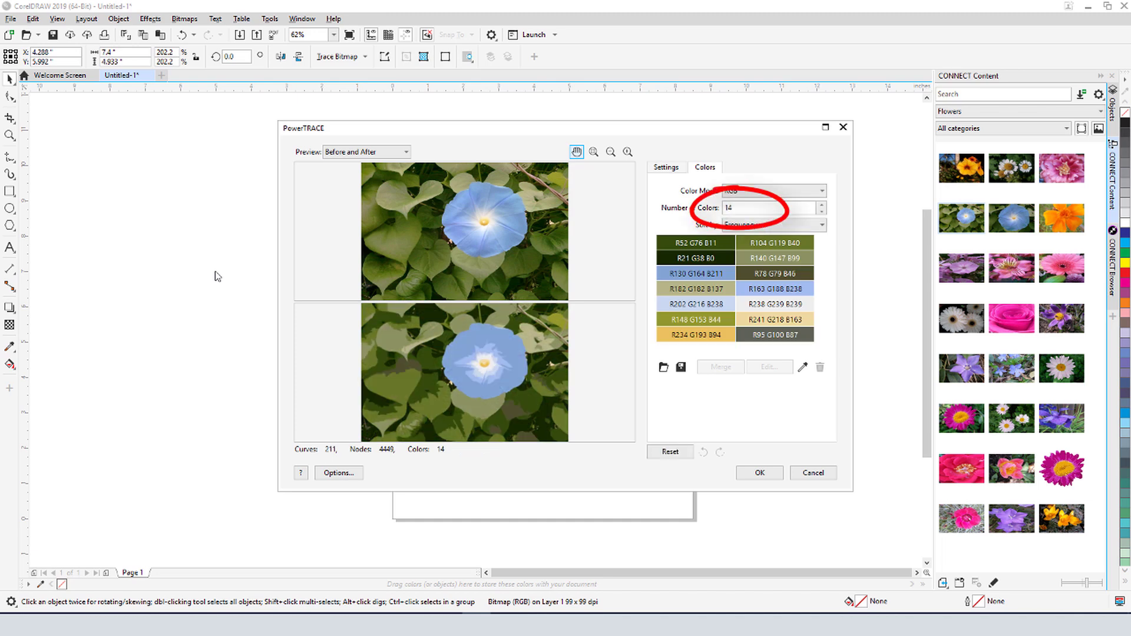
left_click(823, 476)
left_click(184, 19)
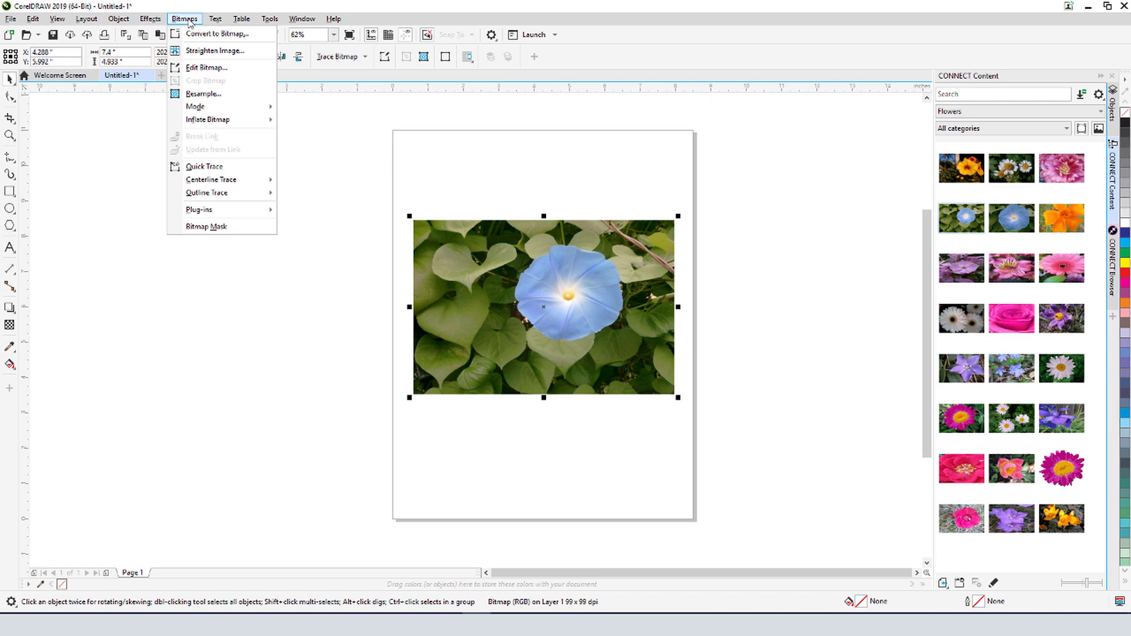
mouse_move(238, 195)
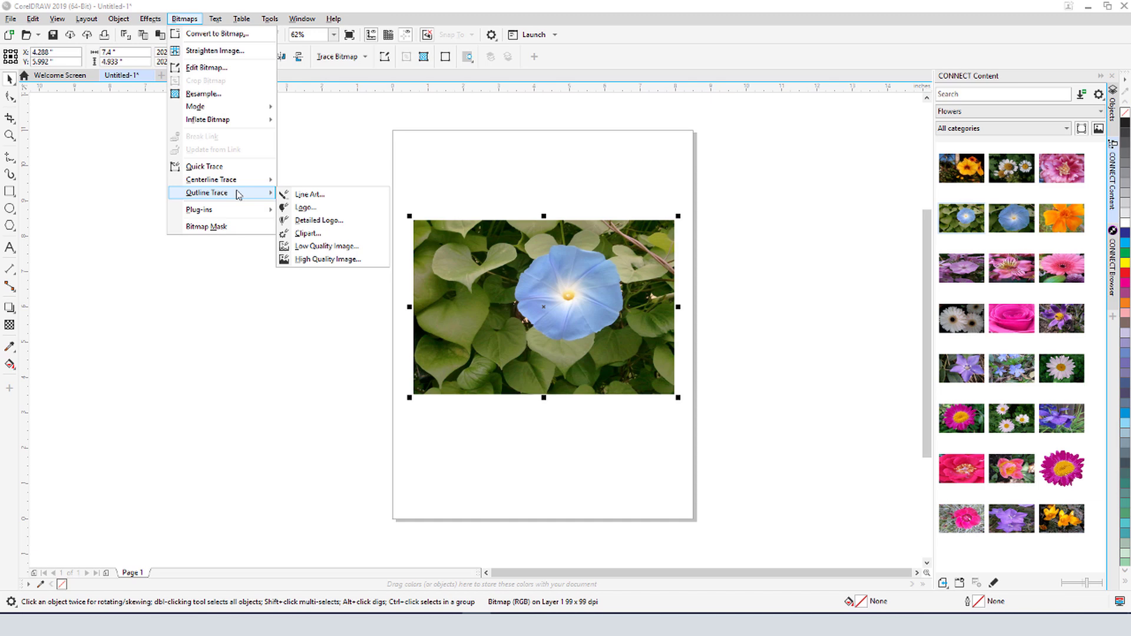
left_click(361, 251)
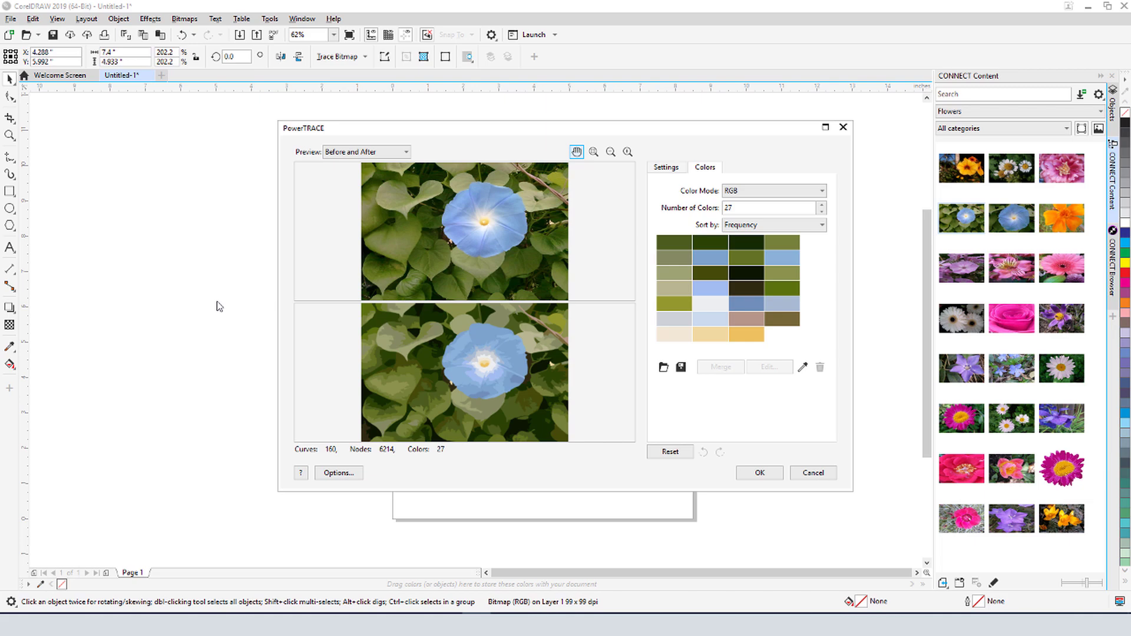
left_click(759, 471)
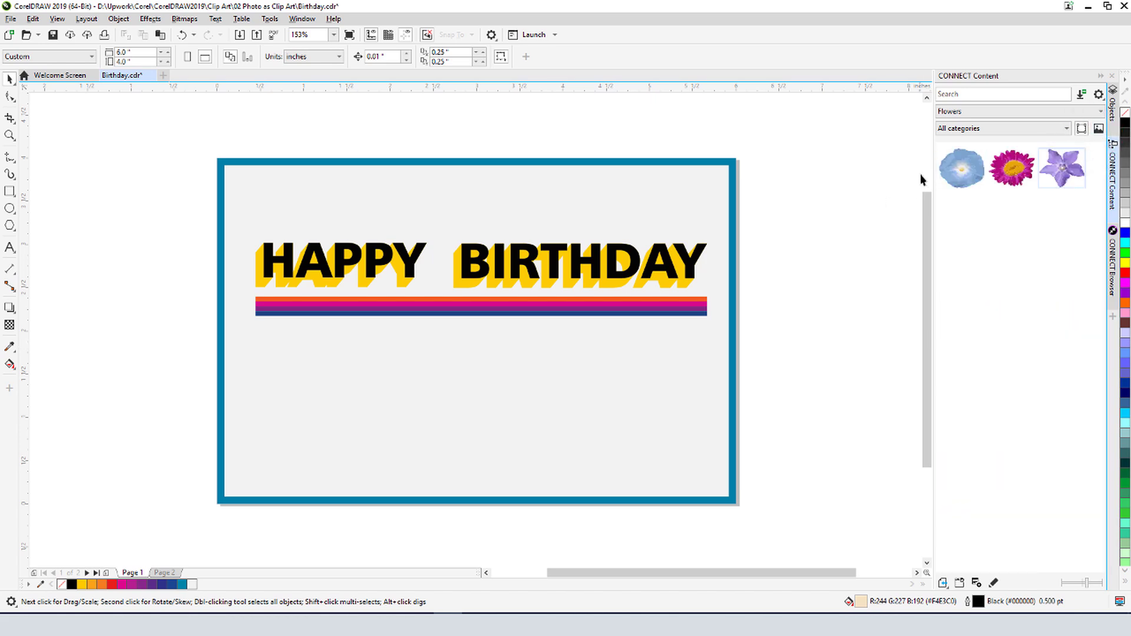
Place the blue flower at lower left, the pink one beside it, and the purple flower at right.
left_click_drag(961, 168, 500, 354)
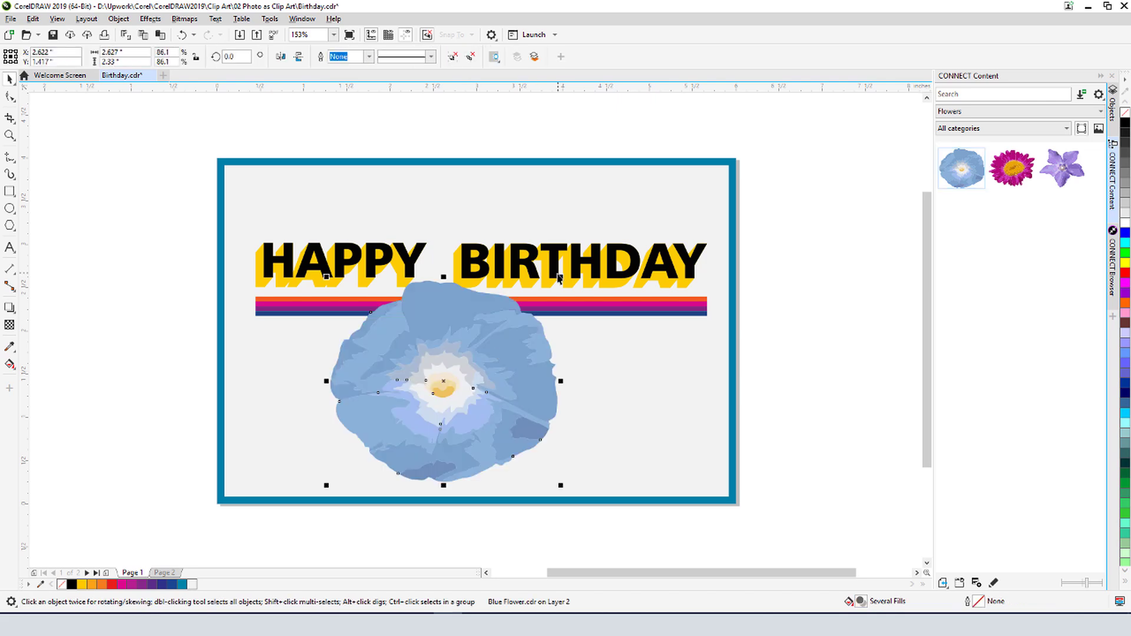
left_click_drag(560, 277, 484, 328)
left_click_drag(407, 413, 315, 410)
left_click_drag(1012, 168, 652, 364)
left_click_drag(557, 433, 488, 408)
left_click_drag(1063, 168, 654, 395)
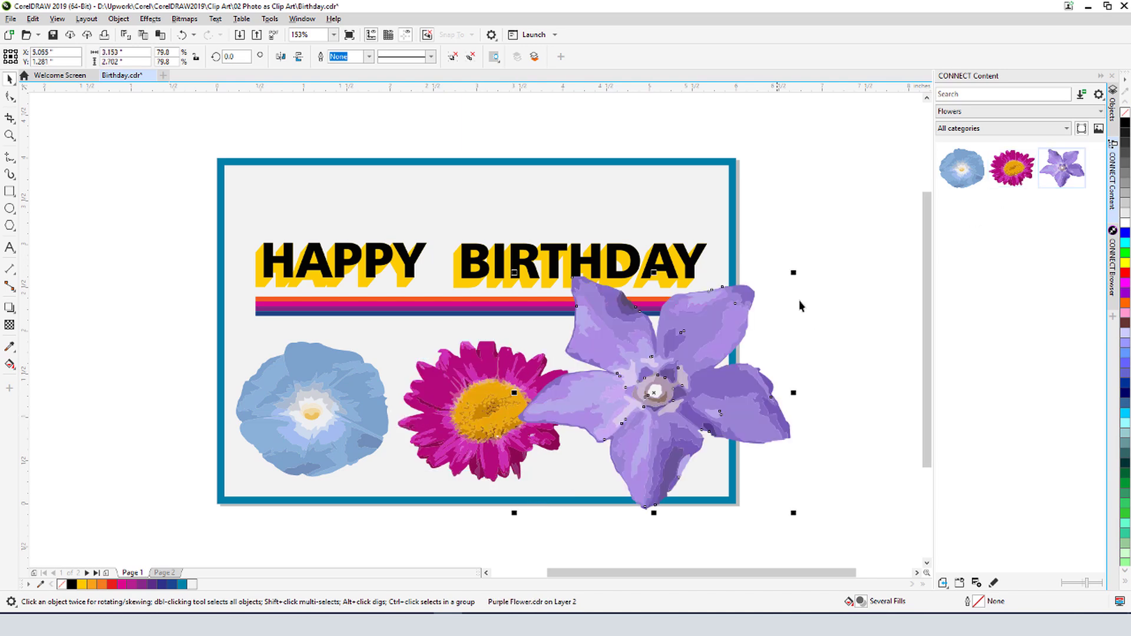